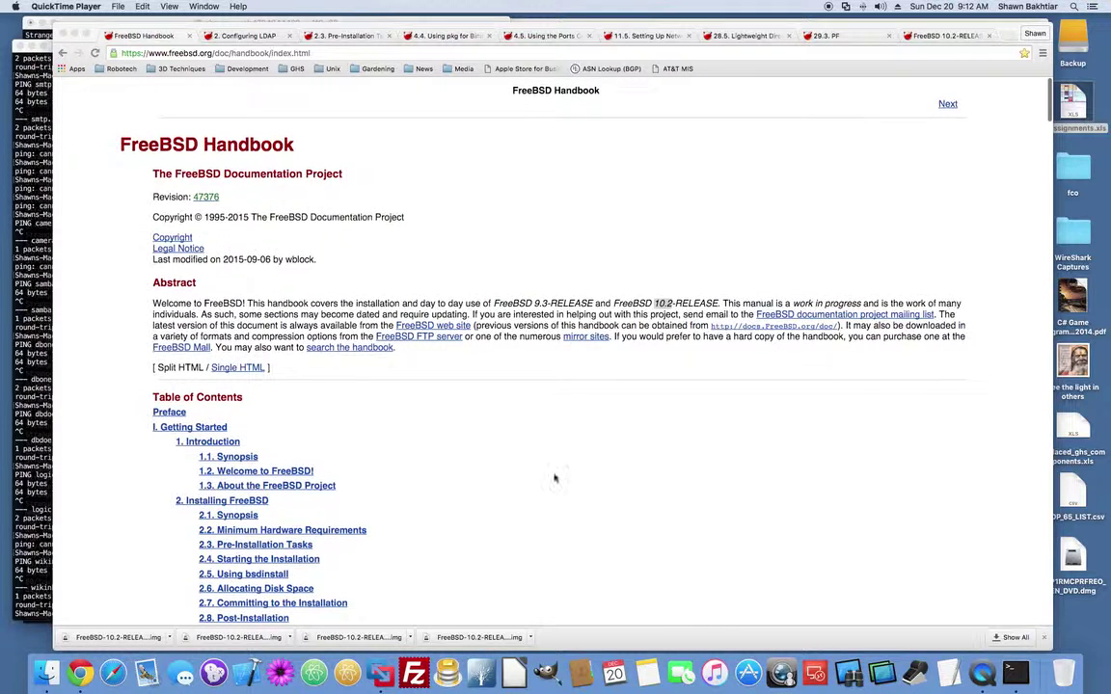
- Switch to VMware Fusion, bring the FreeBSD virtual machine's console to a fresh root prompt, and minimize its window
{"action": "left_click", "coordinate": [381, 672]}
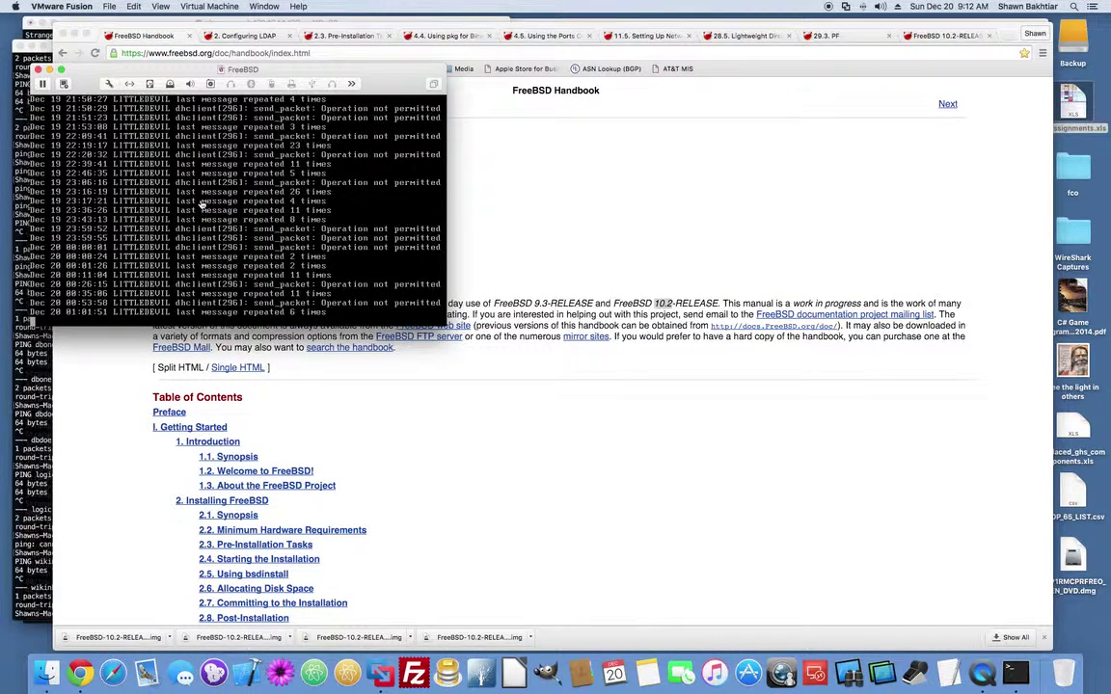
{"action": "left_click", "coordinate": [202, 205]}
{"action": "key", "text": "Return"}
{"action": "key", "text": "Return"}
{"action": "key", "text": "Return"}
{"action": "key", "text": "Return"}
{"action": "key", "text": "Return"}
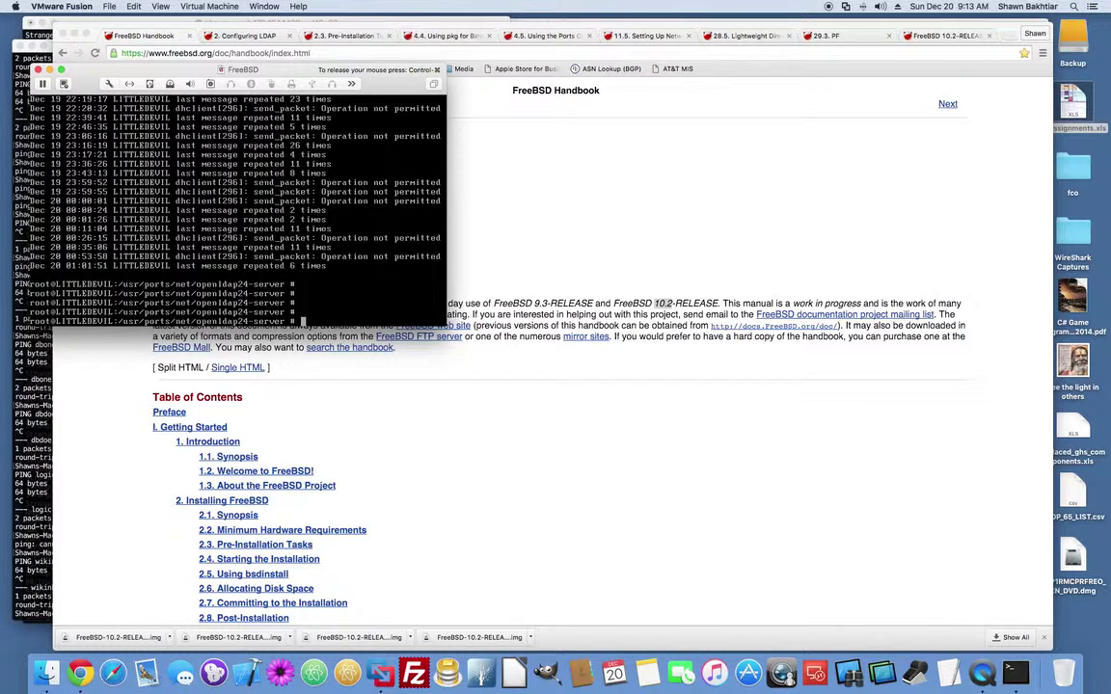
{"action": "left_click", "coordinate": [569, 378]}
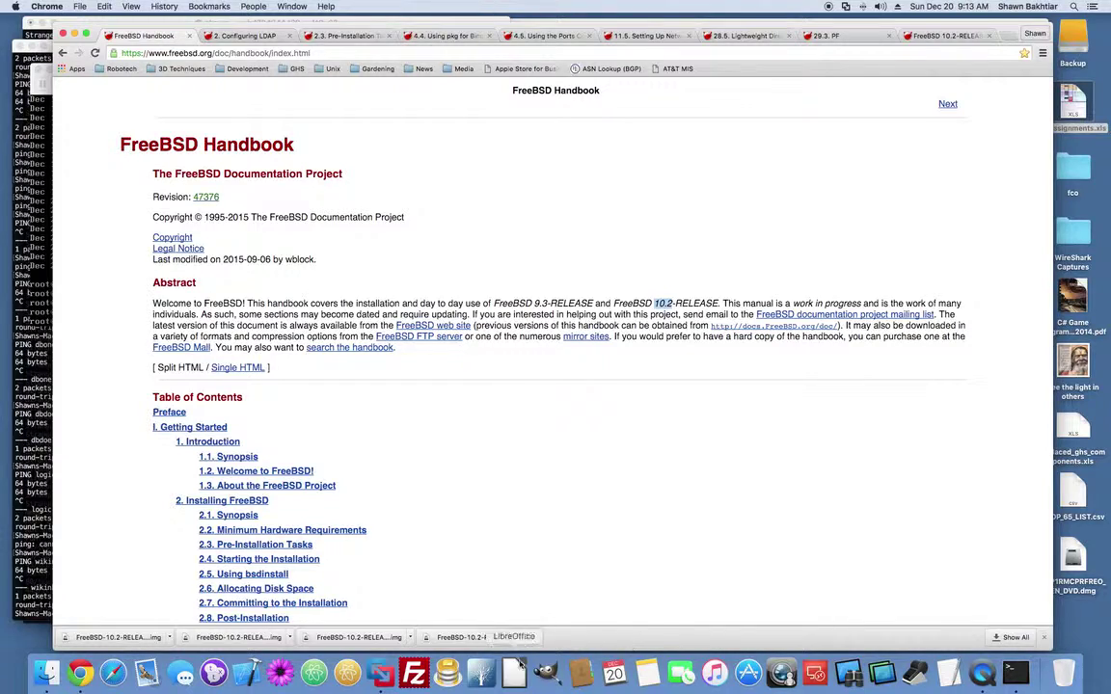
{"action": "key", "text": "super+Tab"}
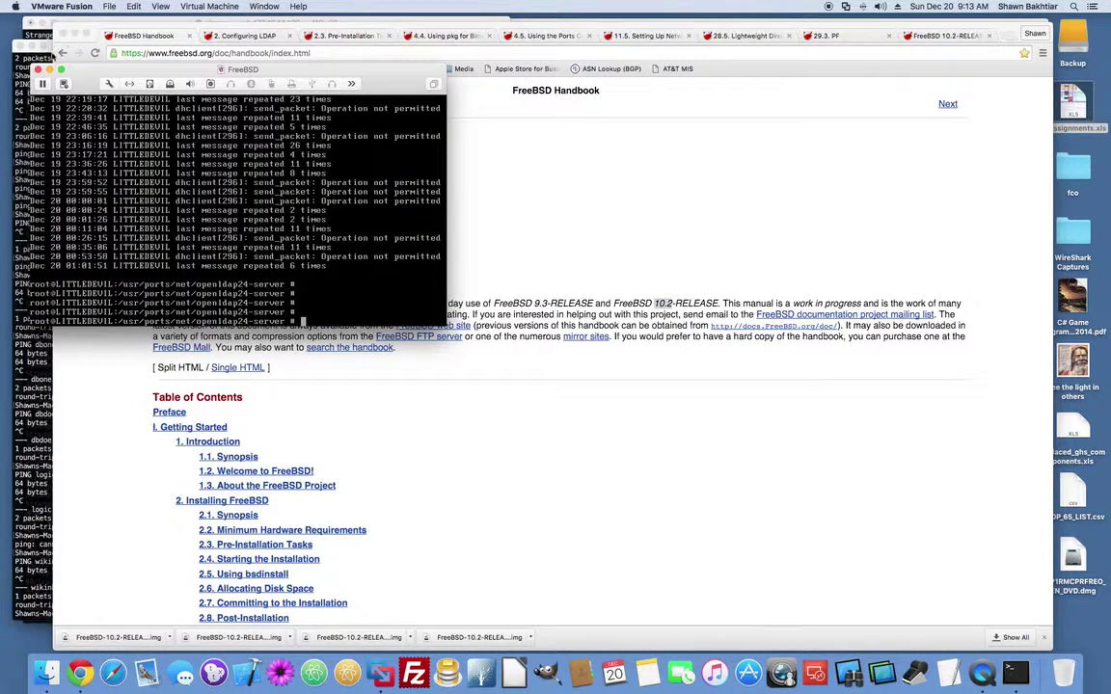
{"action": "left_click", "coordinate": [49, 70]}
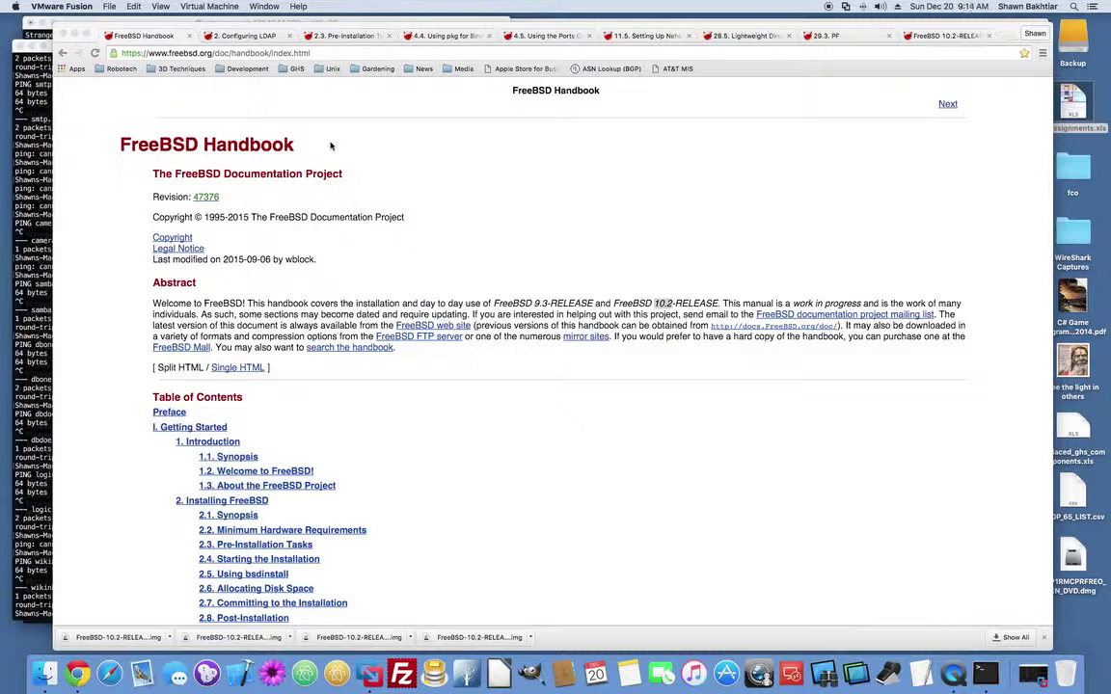
- Look through the open FreeBSD pages on LDAP, pre-installation, pkg, ports, network cards, PF and hardware, ending on the Handbook index
{"action": "left_click", "coordinate": [246, 37]}
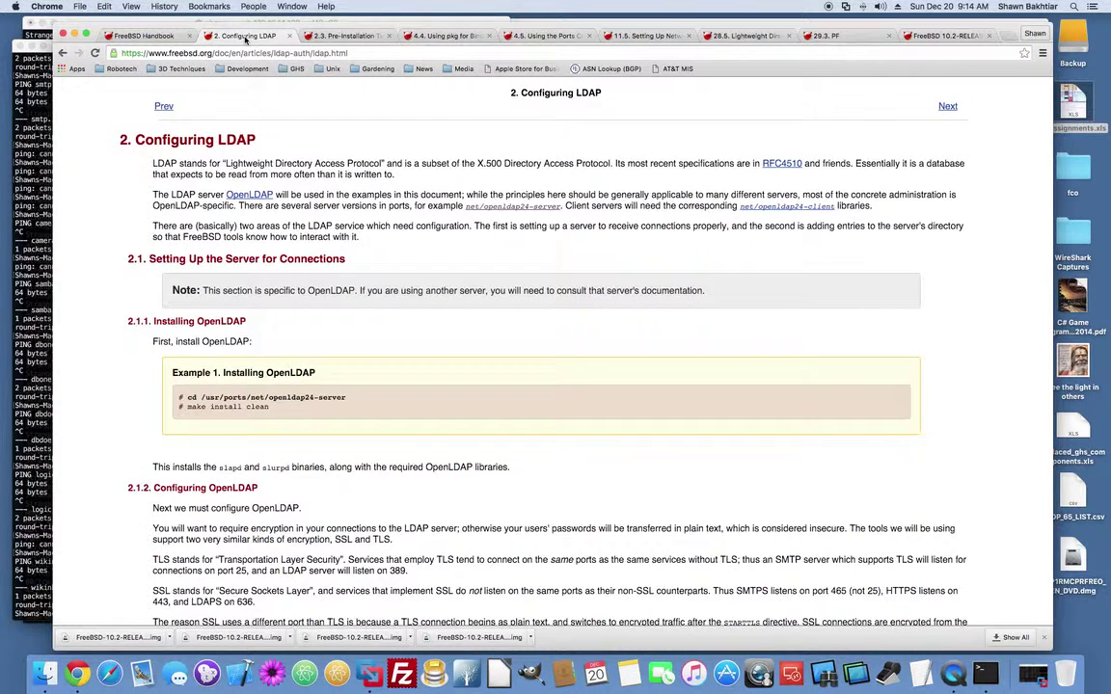
{"action": "left_click", "coordinate": [341, 39]}
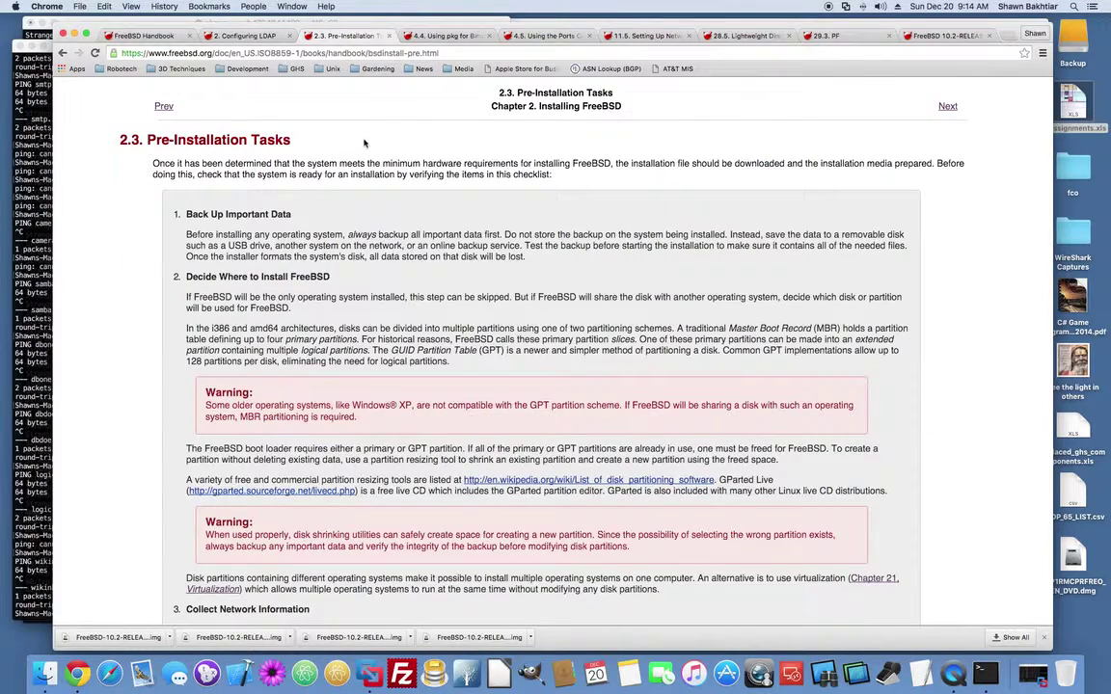
{"action": "left_click", "coordinate": [431, 36]}
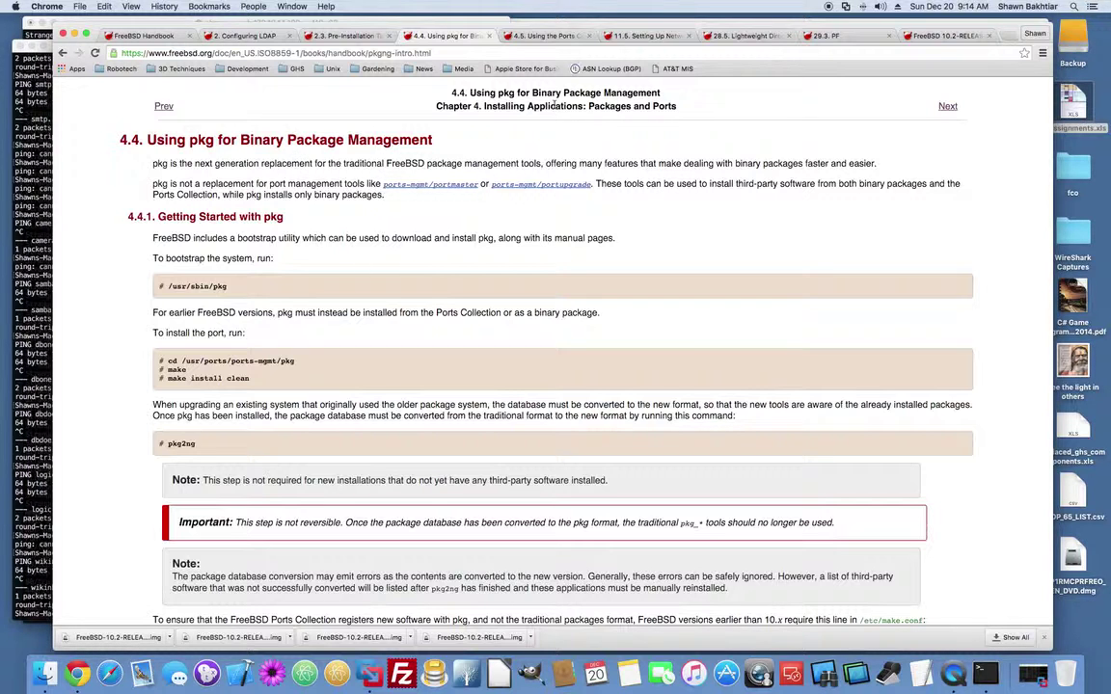
{"action": "left_click", "coordinate": [546, 37]}
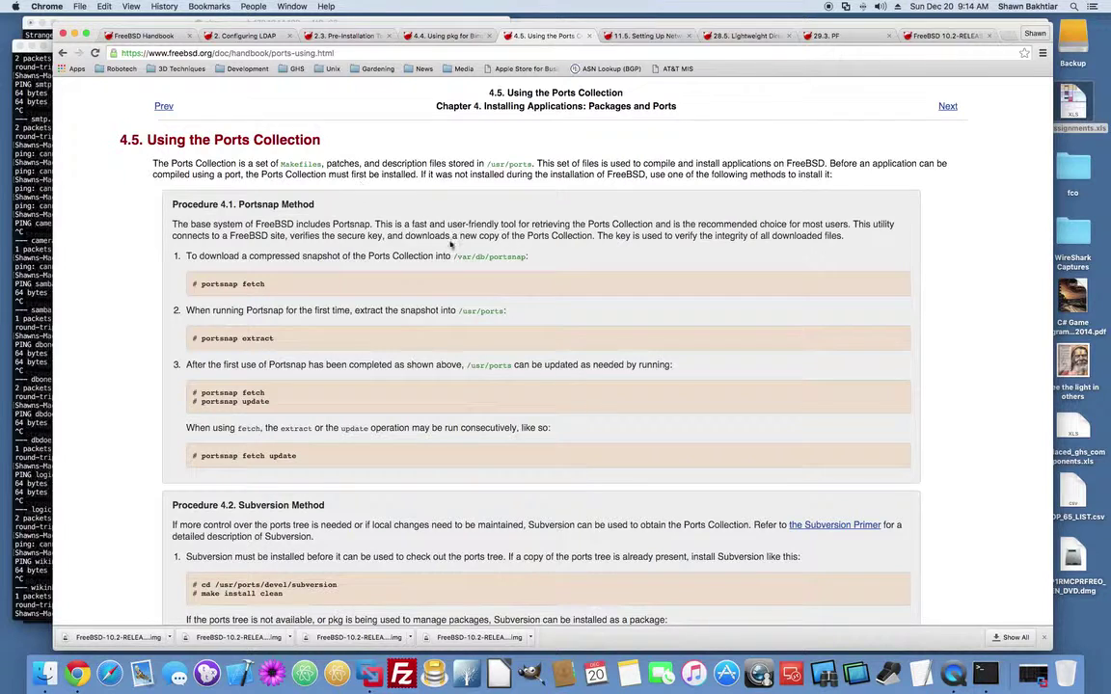
{"action": "left_click", "coordinate": [644, 37]}
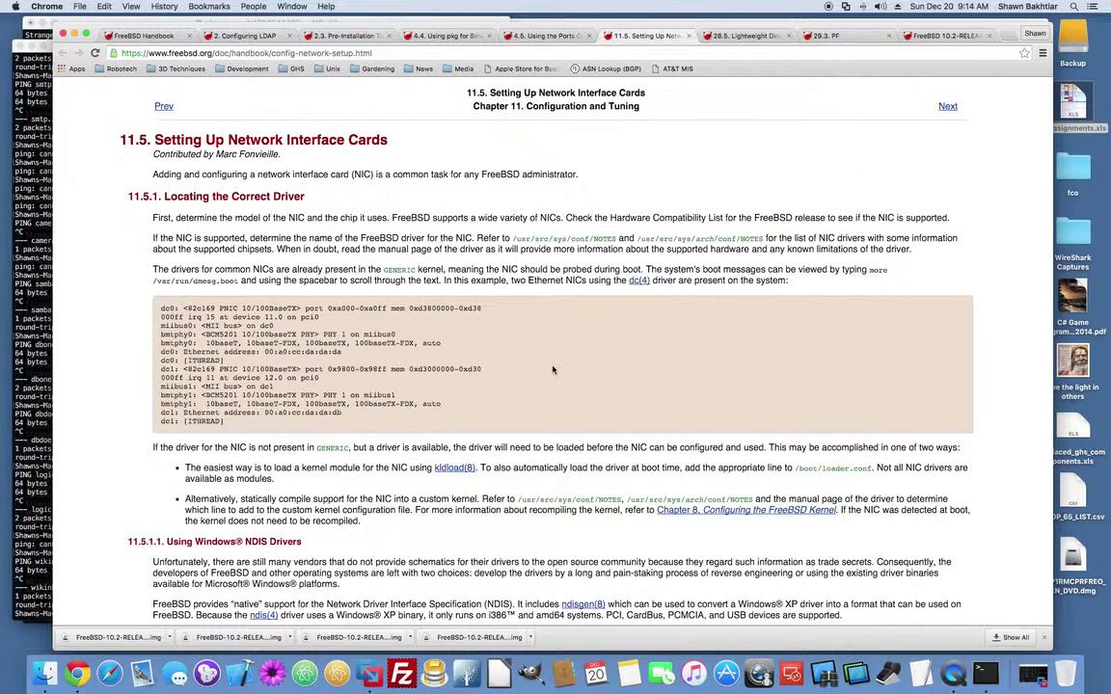
{"action": "left_click", "coordinate": [748, 39]}
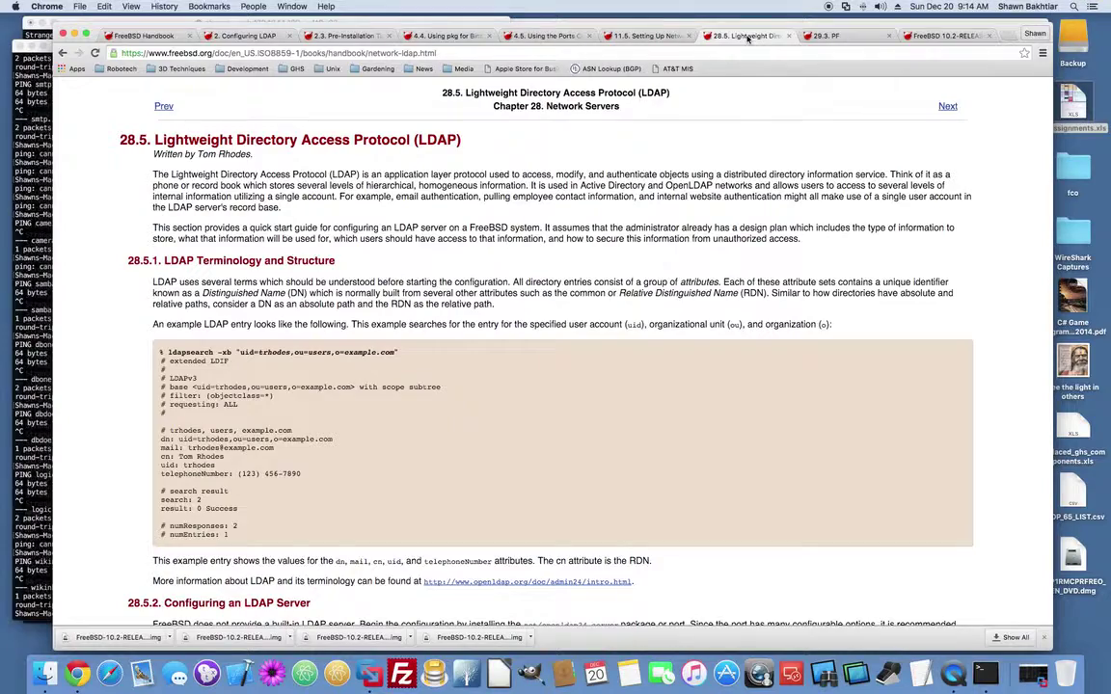
{"action": "left_click", "coordinate": [826, 36]}
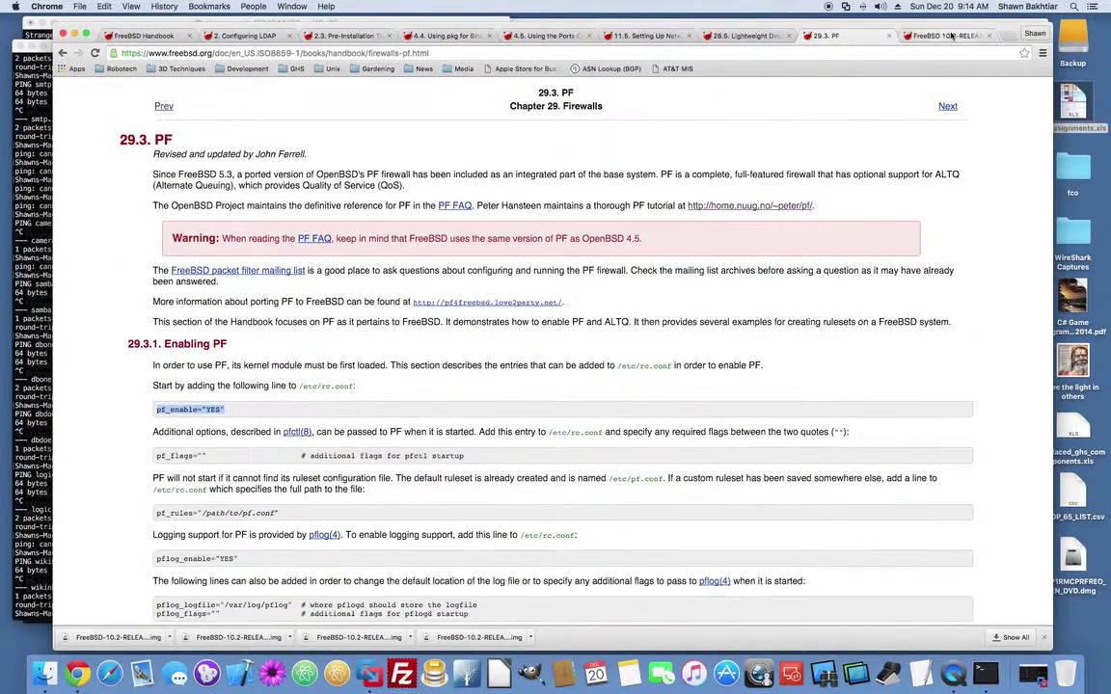
{"action": "left_click", "coordinate": [951, 36]}
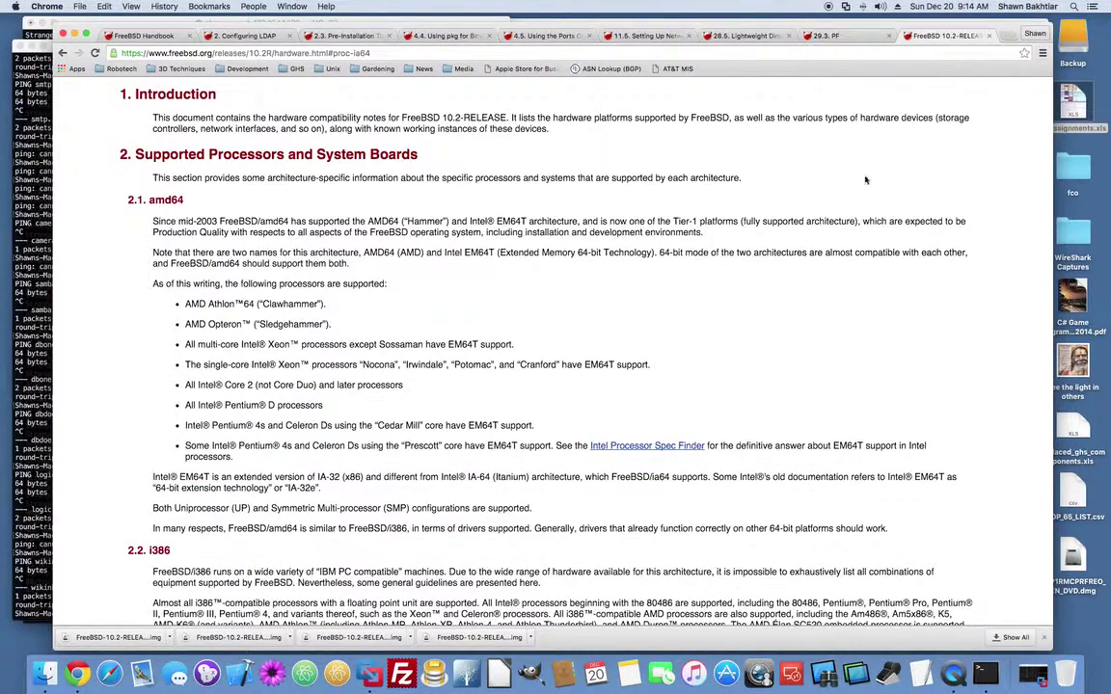
{"action": "left_click", "coordinate": [151, 38]}
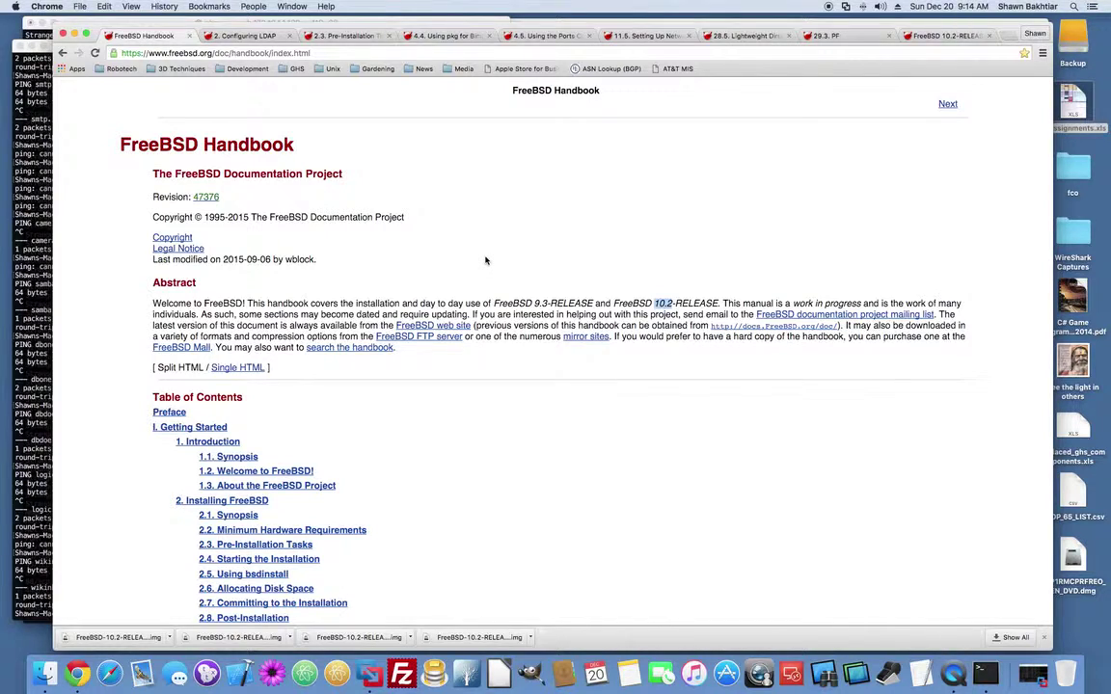
- Switch to Terminal and minimize all of its open windows
{"action": "key", "text": "super+Tab"}
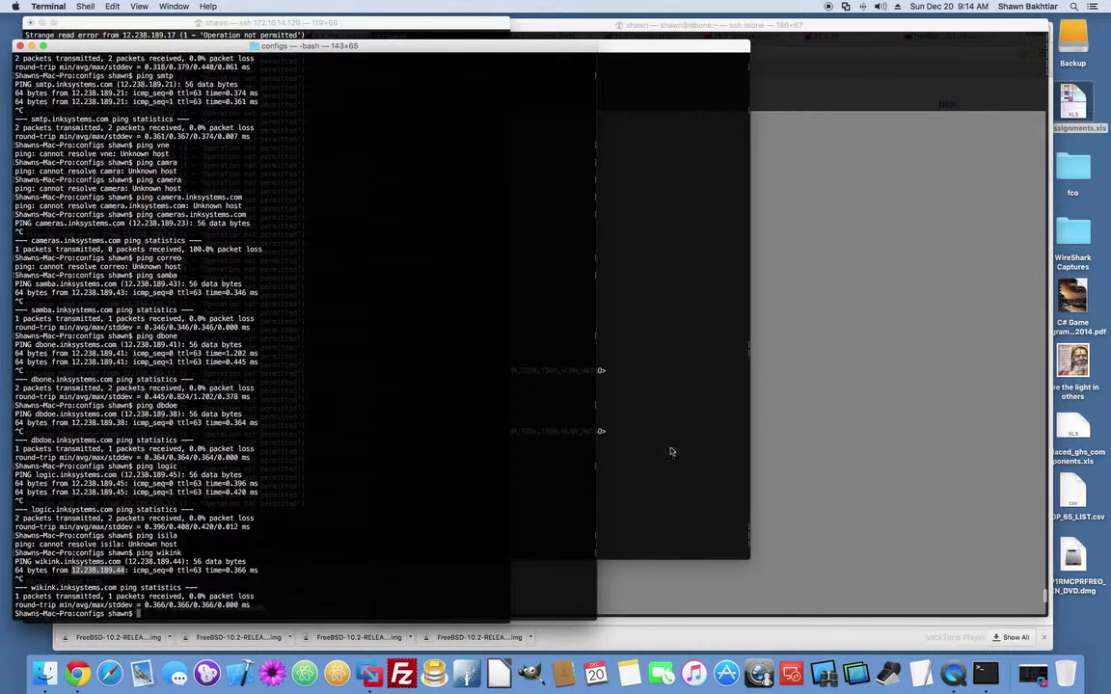
{"action": "key", "text": "super+grave"}
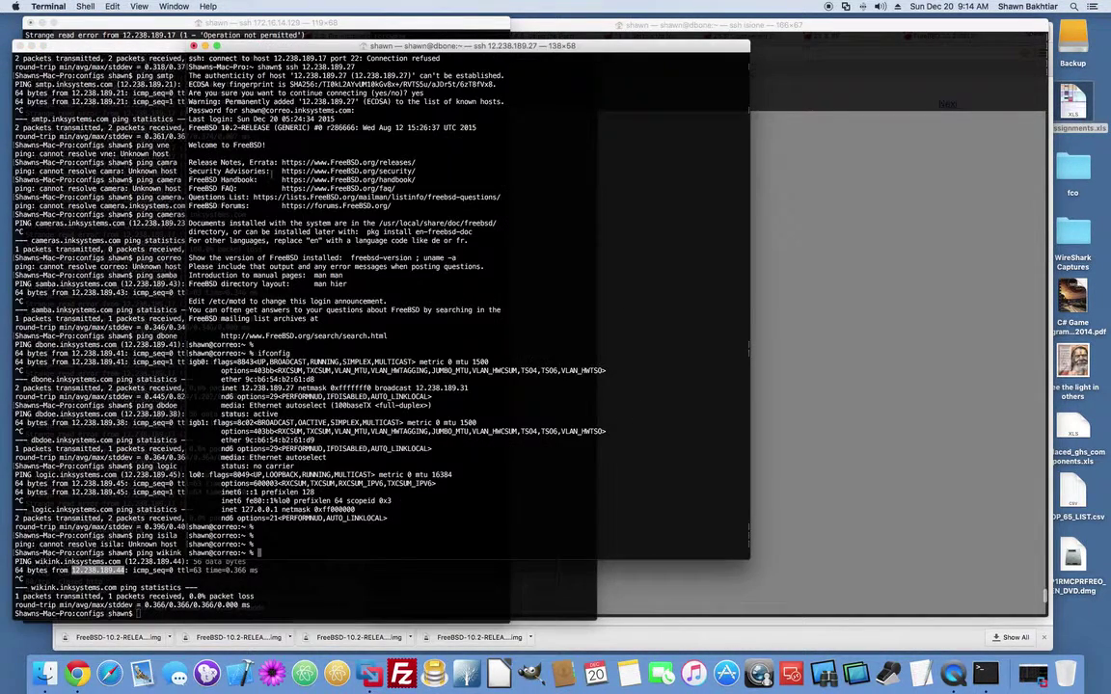
{"action": "left_click", "coordinate": [198, 46]}
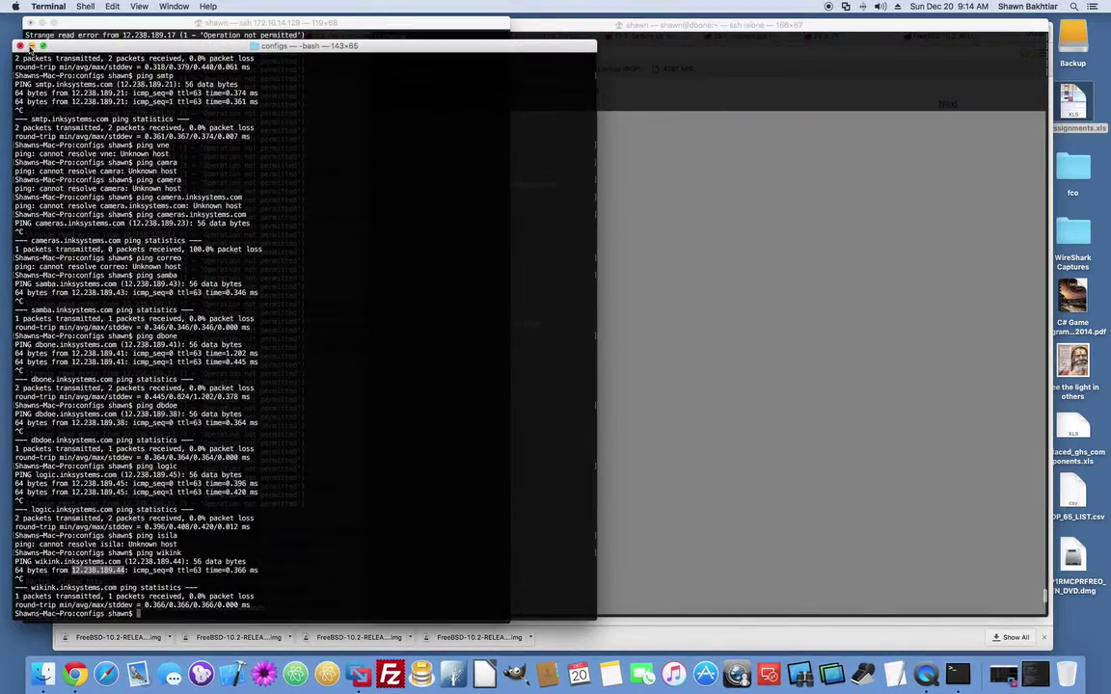
{"action": "left_click", "coordinate": [29, 43]}
{"action": "left_click", "coordinate": [42, 22]}
{"action": "left_click", "coordinate": [988, 675]}
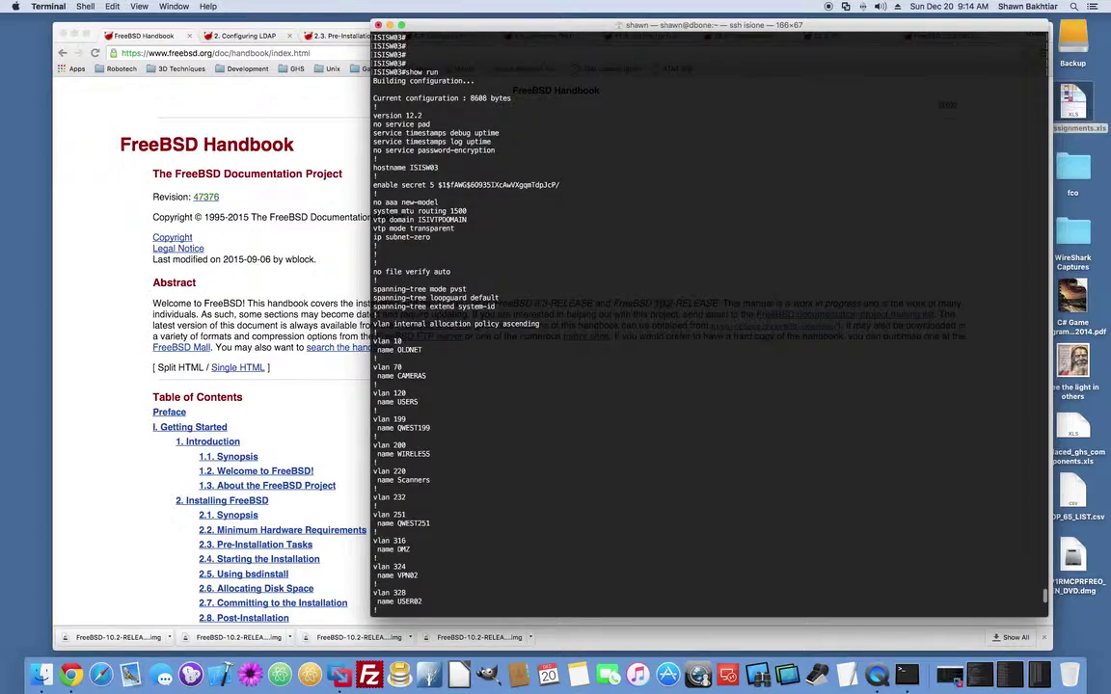
{"action": "key", "text": "super+m"}
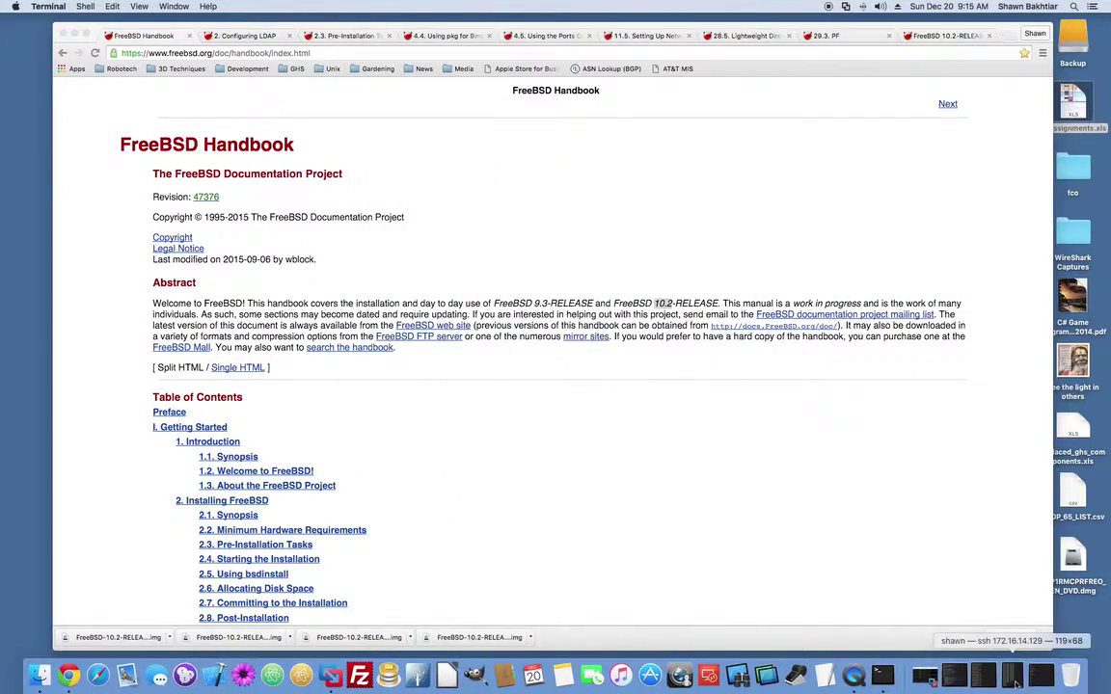
- Restore the ssh 12.238.189.27 terminal window, enlarge it to 205×66, and minimize the nmap terminal and the browser behind it
{"action": "left_click", "coordinate": [1015, 683]}
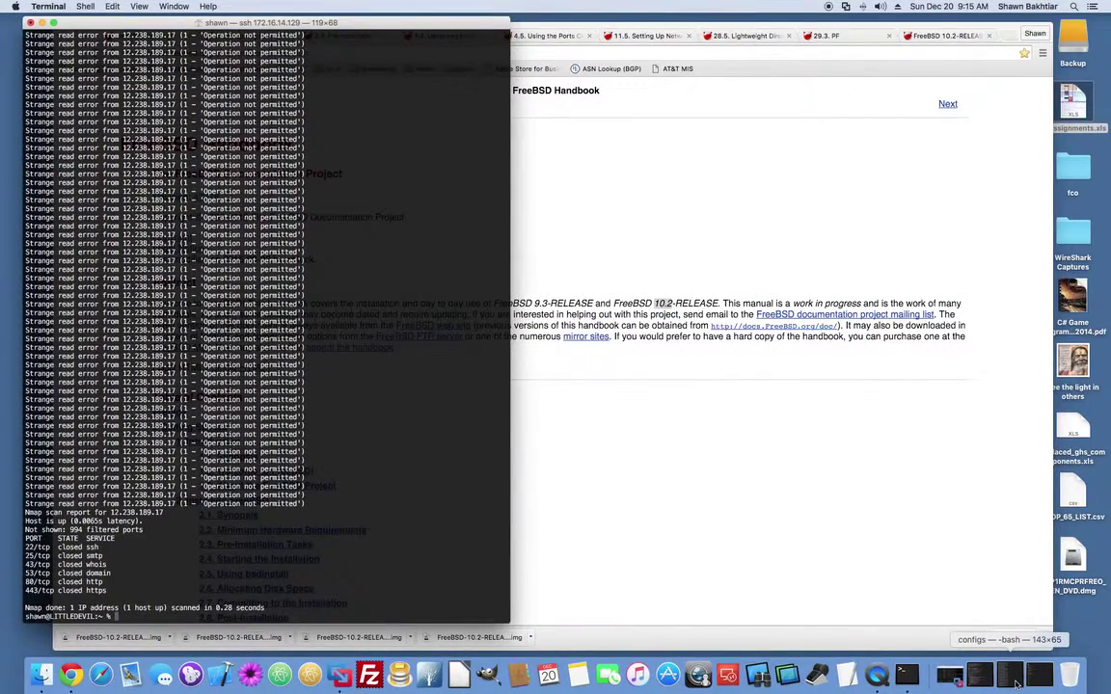
{"action": "left_click", "coordinate": [978, 678]}
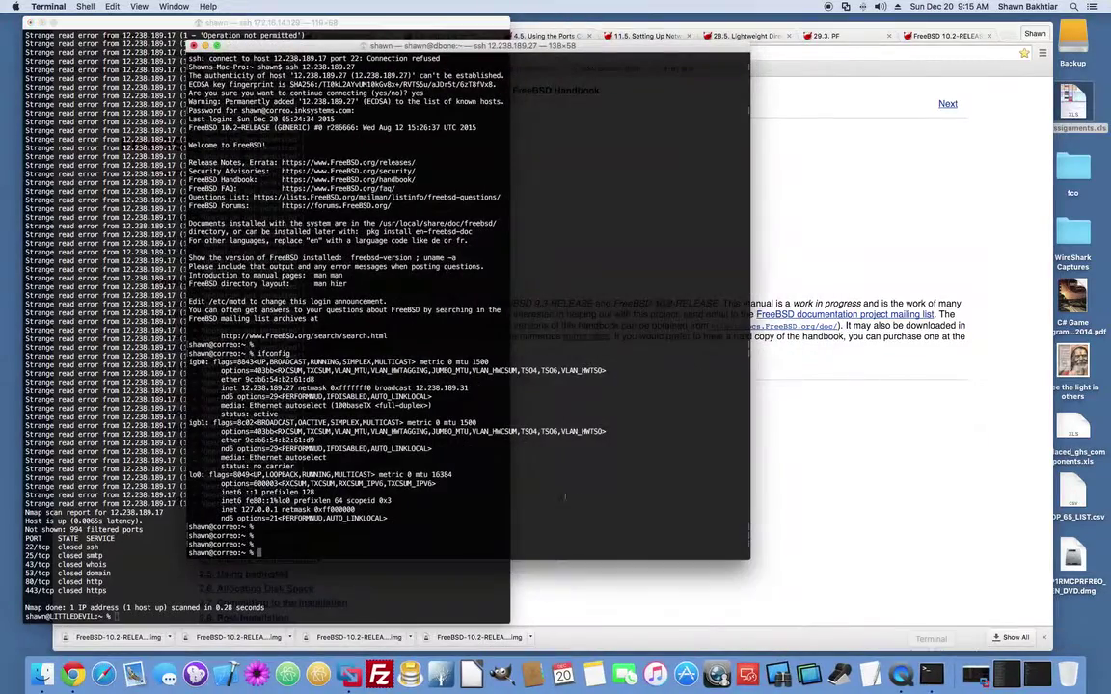
{"action": "left_click_drag", "start_coordinate": [750, 559], "coordinate": [974, 631]}
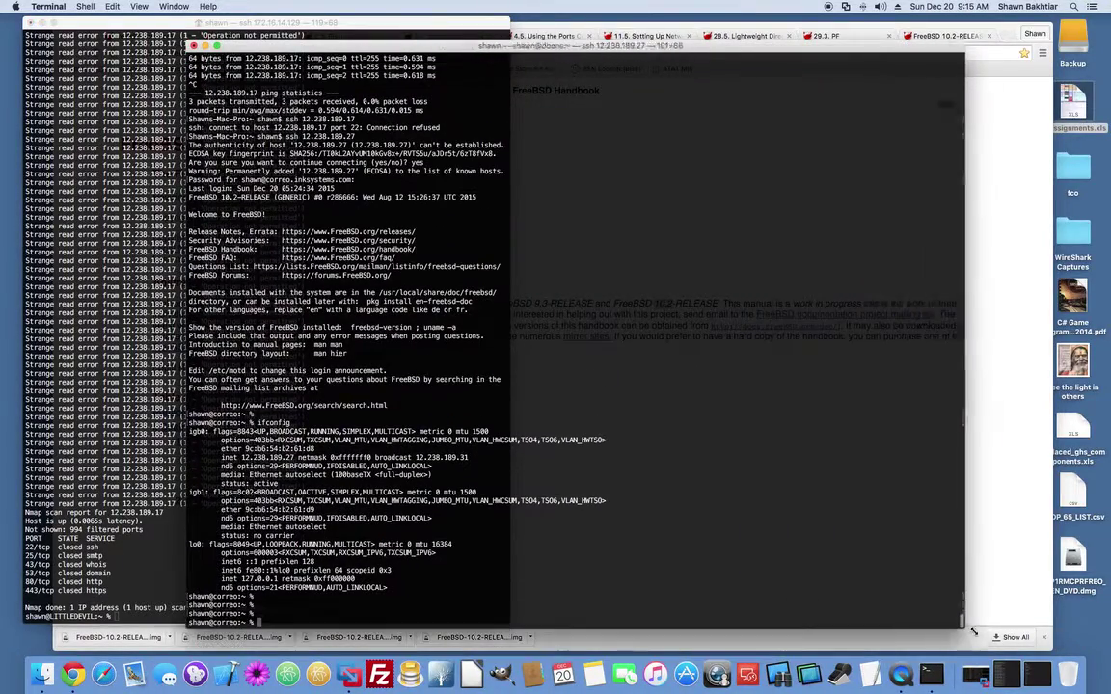
{"action": "left_click", "coordinate": [41, 22]}
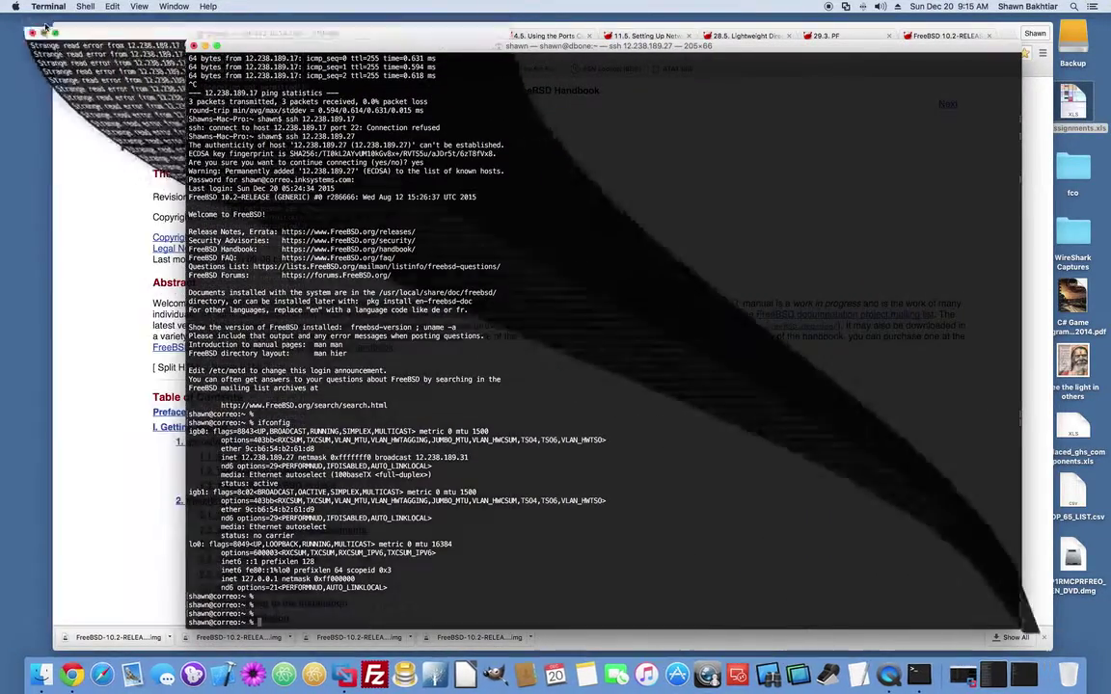
{"action": "left_click", "coordinate": [53, 32]}
{"action": "left_click_drag", "start_coordinate": [353, 46], "coordinate": [337, 31]}
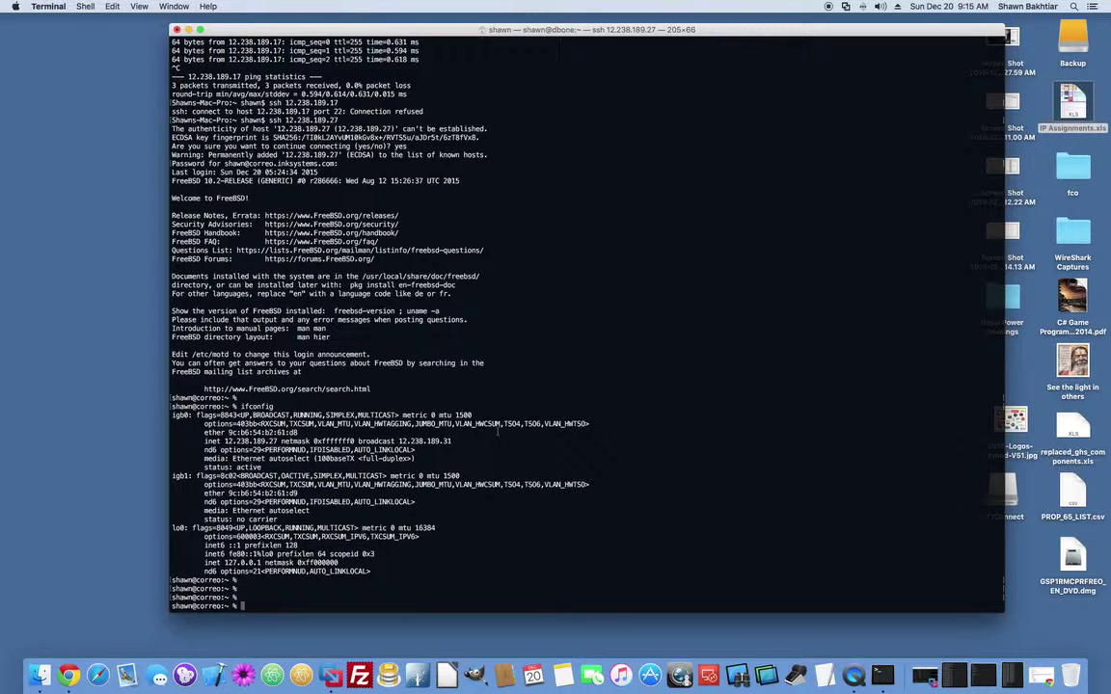
- Try the sudo command and open a root login shell with su -, entering the root password
{"action": "type", "text": "sudo"}
{"action": "key", "text": "Return"}
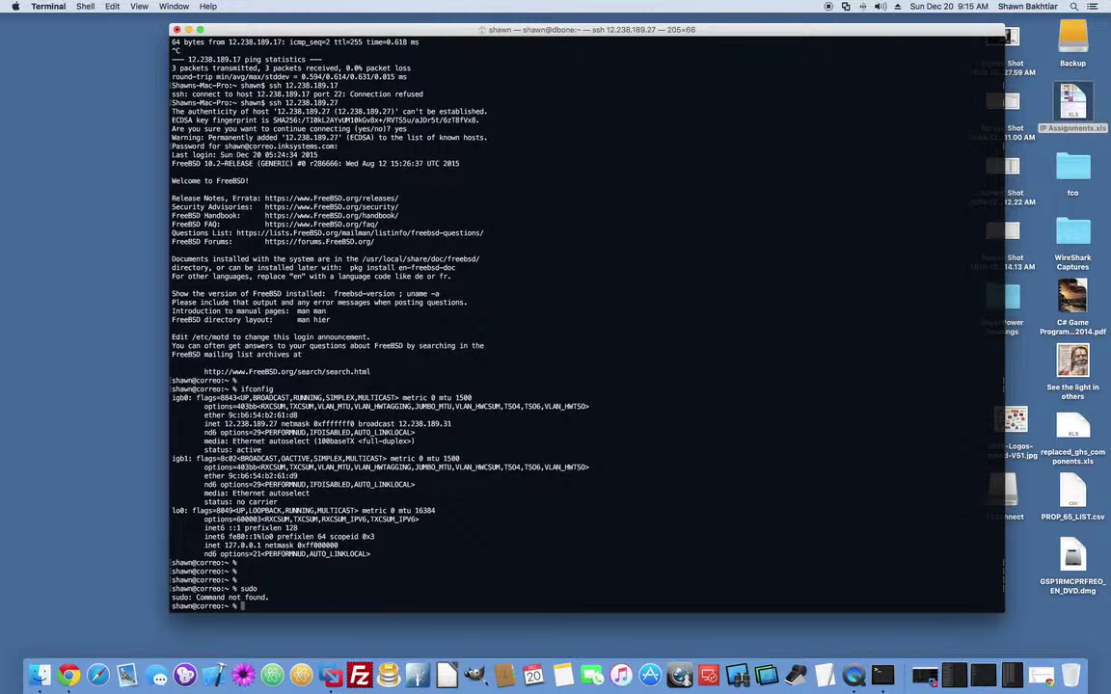
{"action": "type", "text": "su -"}
{"action": "key", "text": "Return"}
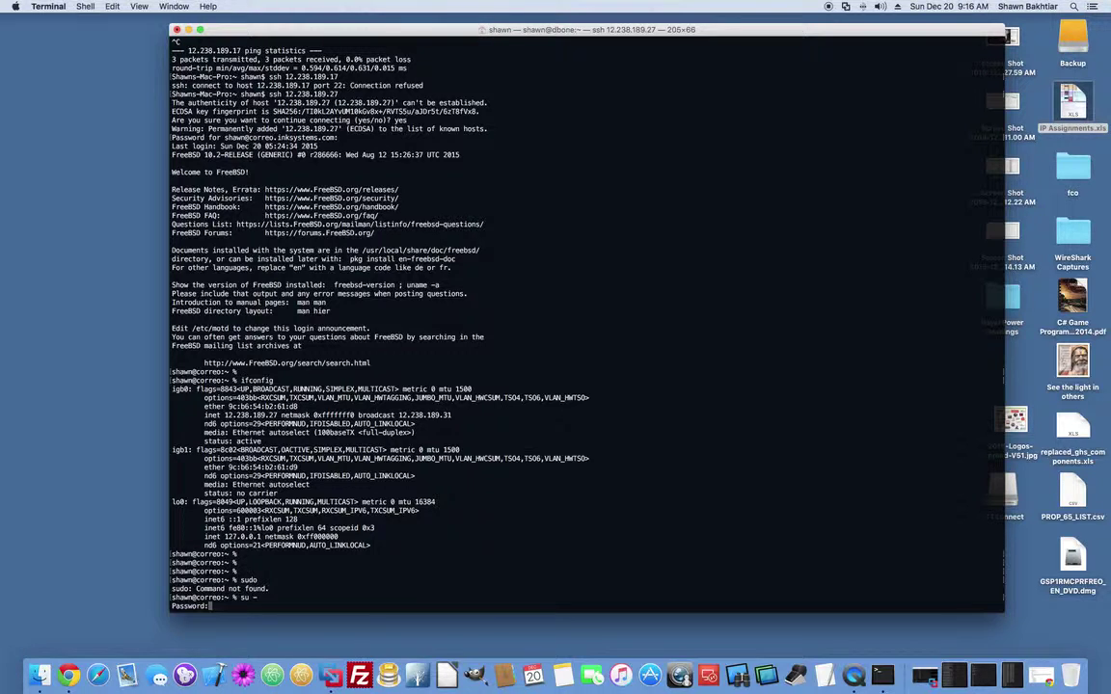
{"action": "key", "text": "Return"}
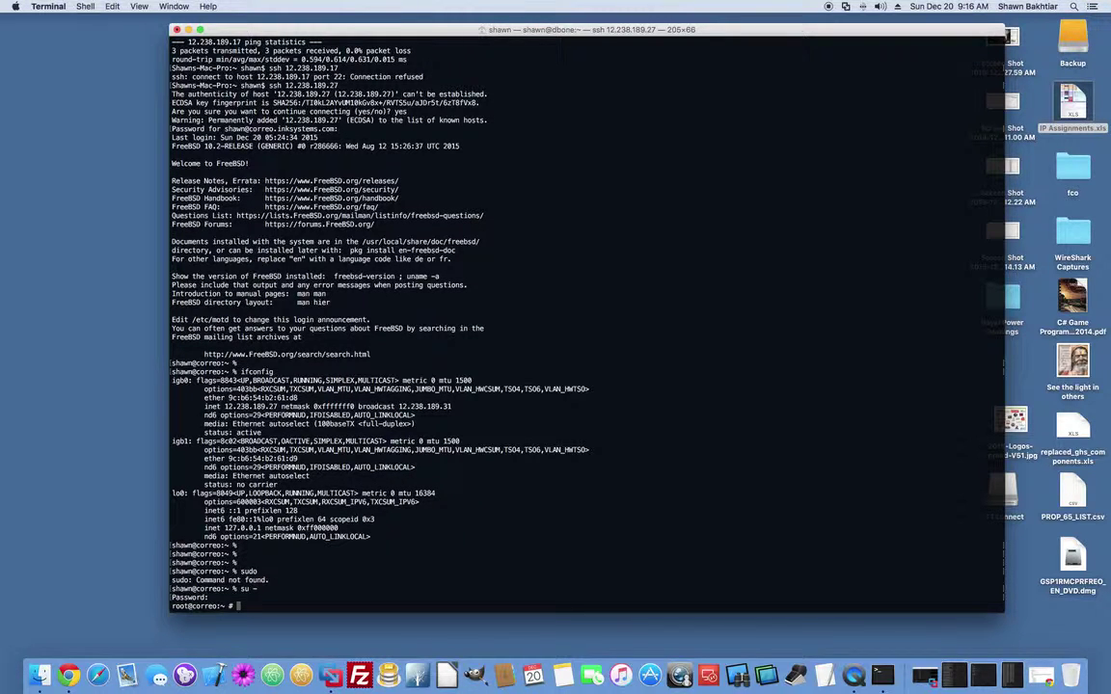
{"action": "key", "text": "Return"}
{"action": "key", "text": "Return"}
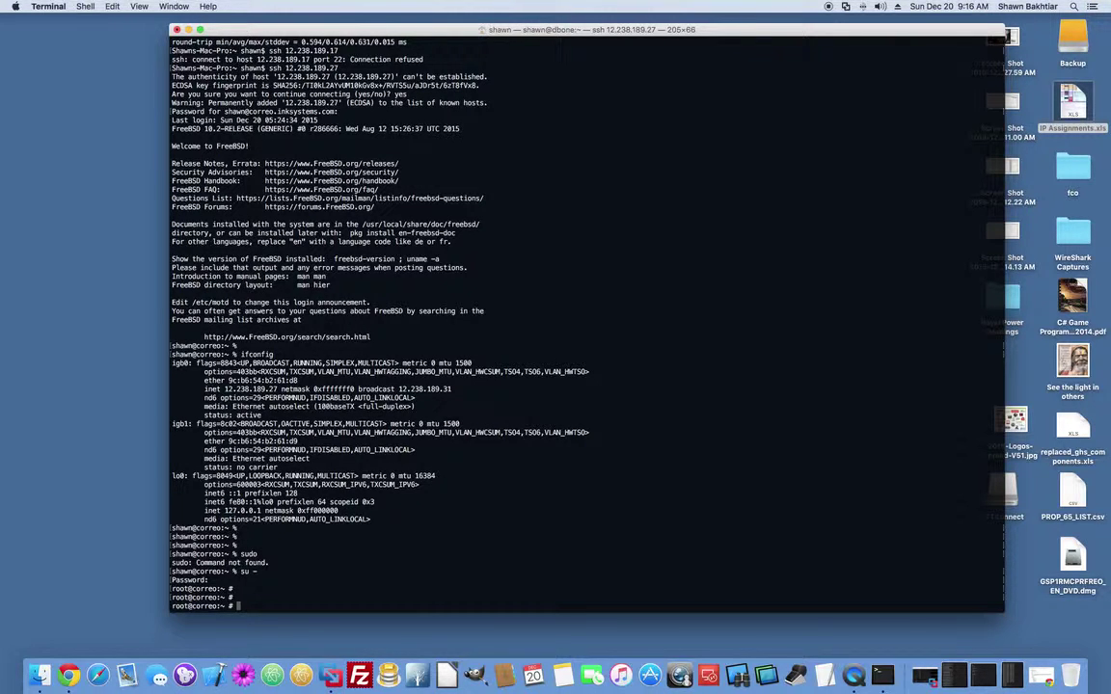
- Run pkg update as root and accept fetching and installing the package management tool
{"action": "type", "text": "pkg update"}
{"action": "key", "text": "Return"}
{"action": "type", "text": "y"}
{"action": "key", "text": "Return"}
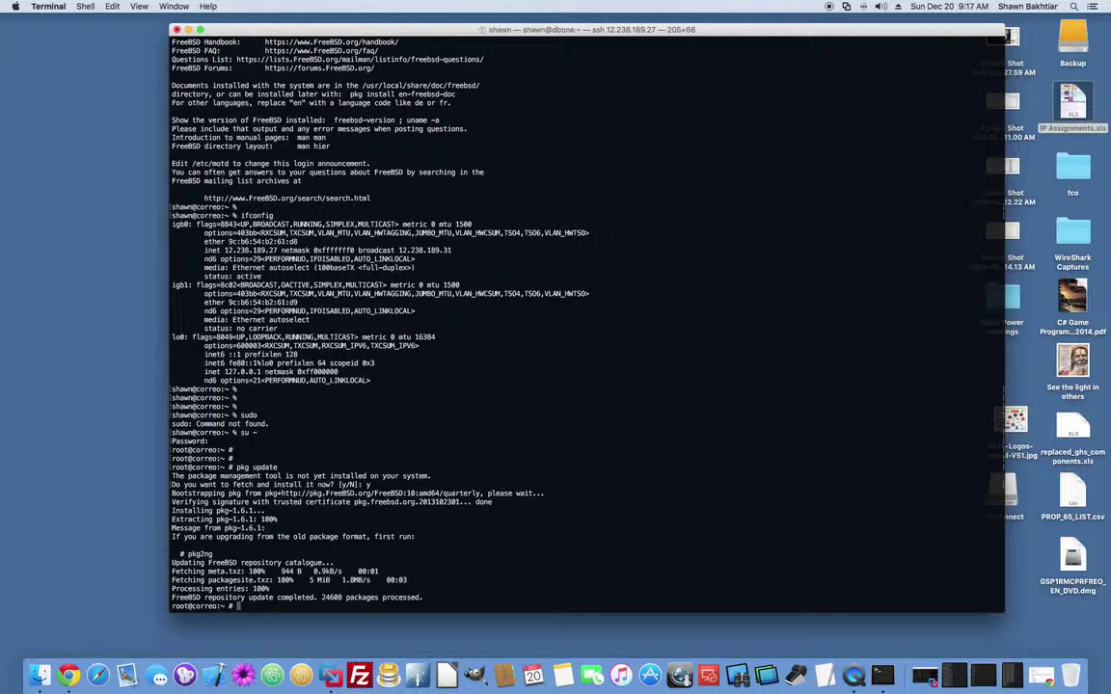
- Run pkg upgrade to bring the installed packages up to date
{"action": "type", "text": "pkg upgrade"}
{"action": "key", "text": "Return"}
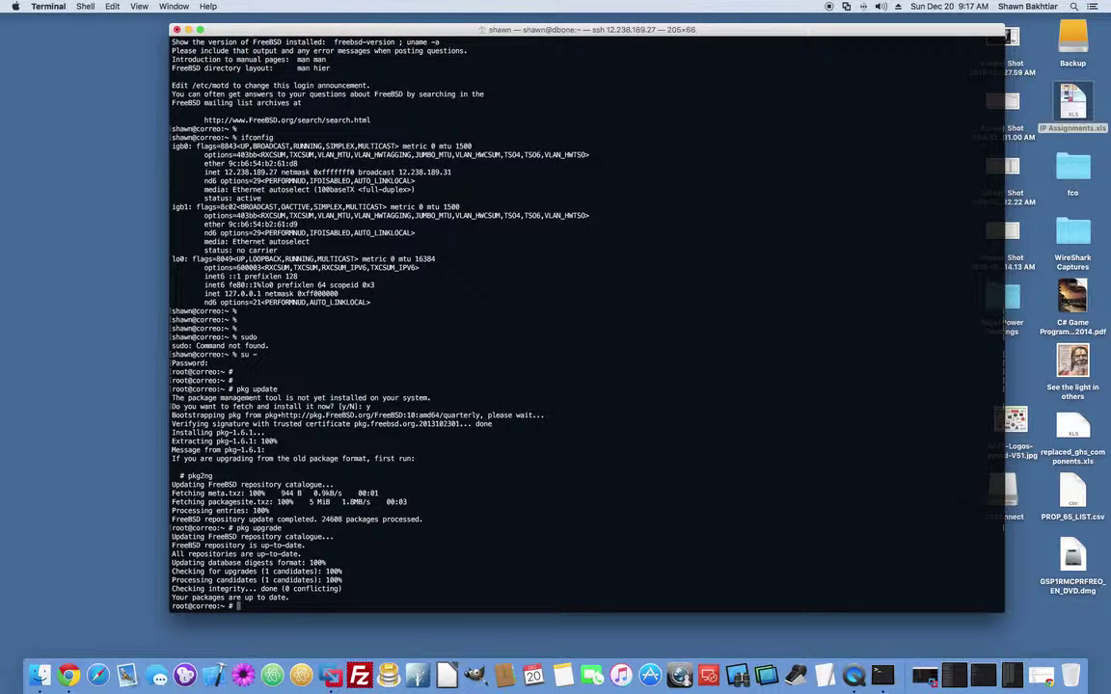
{"action": "key", "text": "Return"}
{"action": "key", "text": "Return"}
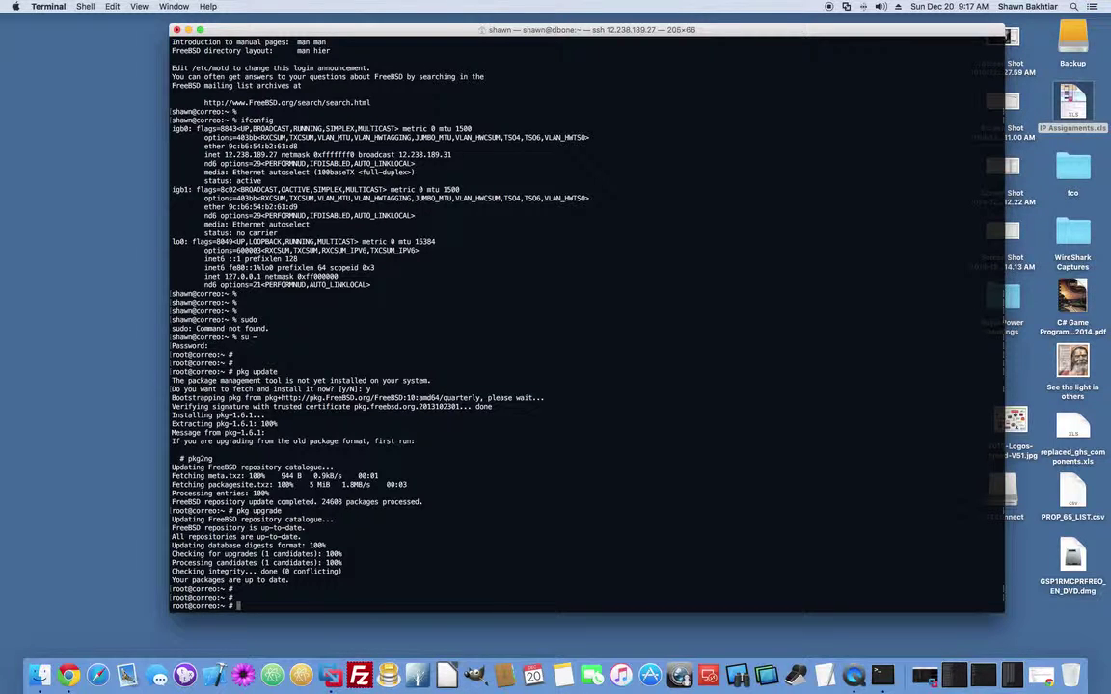
- Start installing the vim package with pkg, review the list of packages it would add, and decline the installation
{"action": "type", "text": "pkg install vim"}
{"action": "key", "text": "Return"}
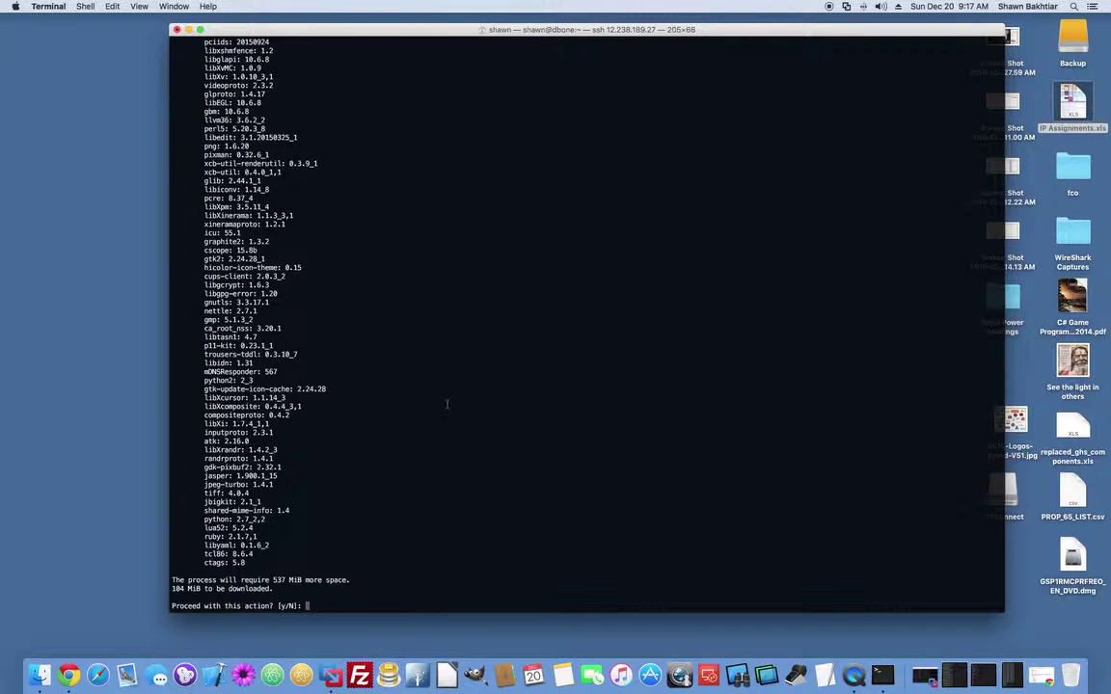
{"action": "scroll", "coordinate": [370, 458], "scroll_direction": "up", "scroll_amount": 15}
{"action": "scroll", "coordinate": [371, 458], "scroll_direction": "up", "scroll_amount": 5}
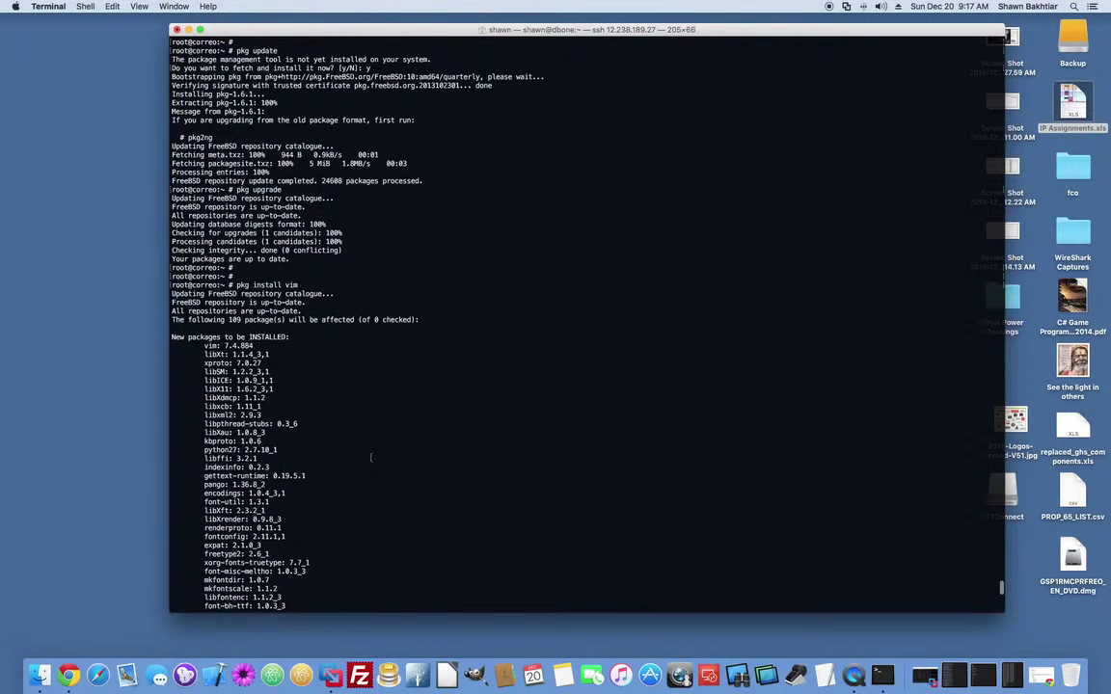
{"action": "scroll", "coordinate": [374, 455], "scroll_direction": "down", "scroll_amount": 3}
{"action": "scroll", "coordinate": [379, 456], "scroll_direction": "down", "scroll_amount": 6}
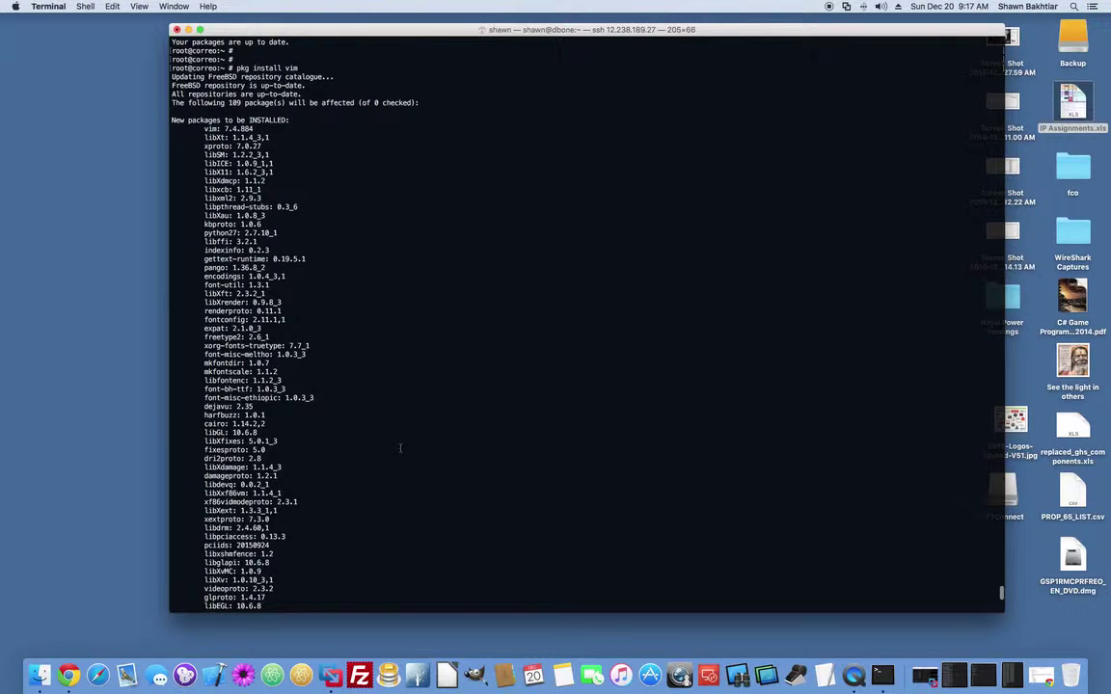
{"action": "scroll", "coordinate": [400, 448], "scroll_direction": "down", "scroll_amount": 19}
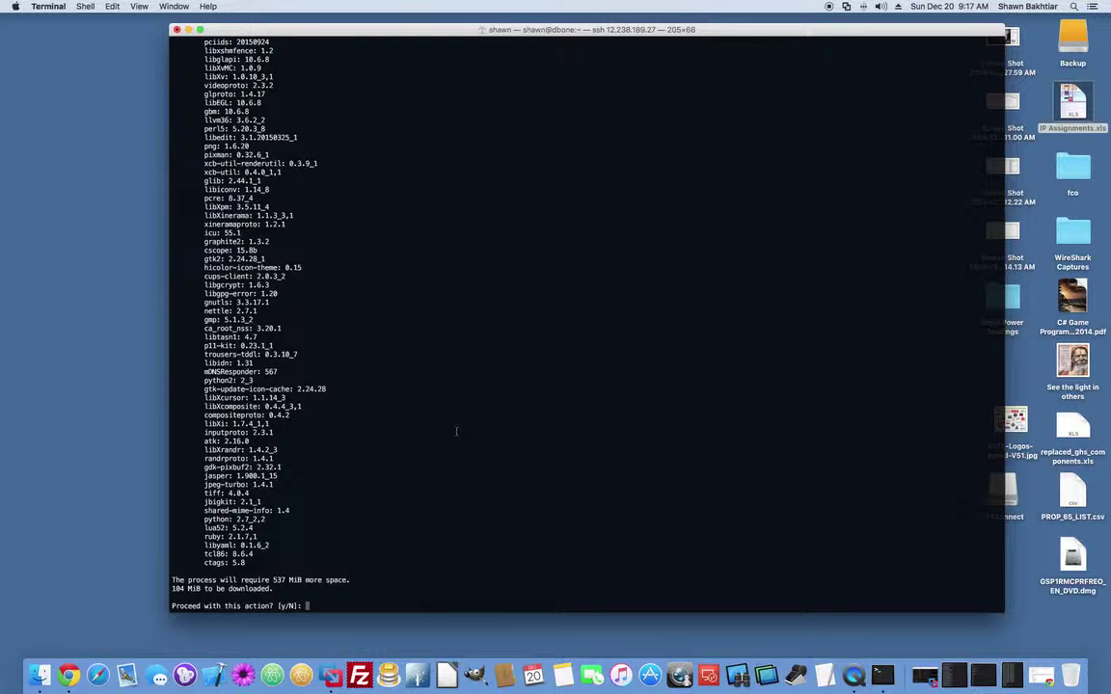
{"action": "type", "text": "n"}
{"action": "key", "text": "Return"}
- Install the vim-lite package with pkg and accept the download
{"action": "key", "text": "Up"}
{"action": "type", "text": "-lite"}
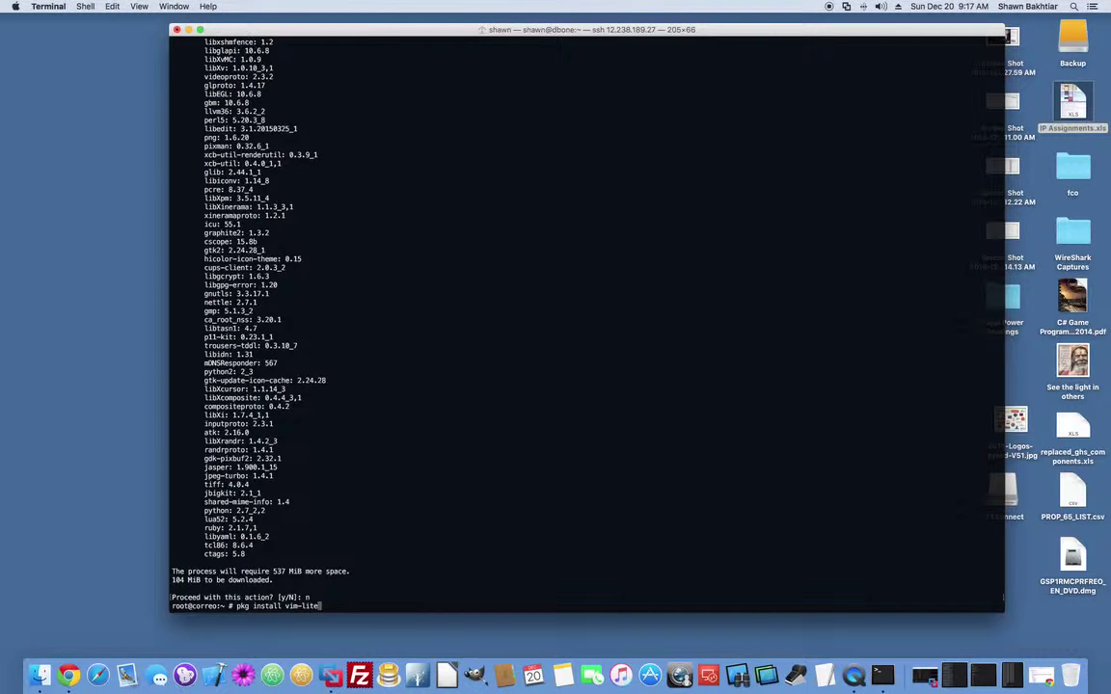
{"action": "key", "text": "Return"}
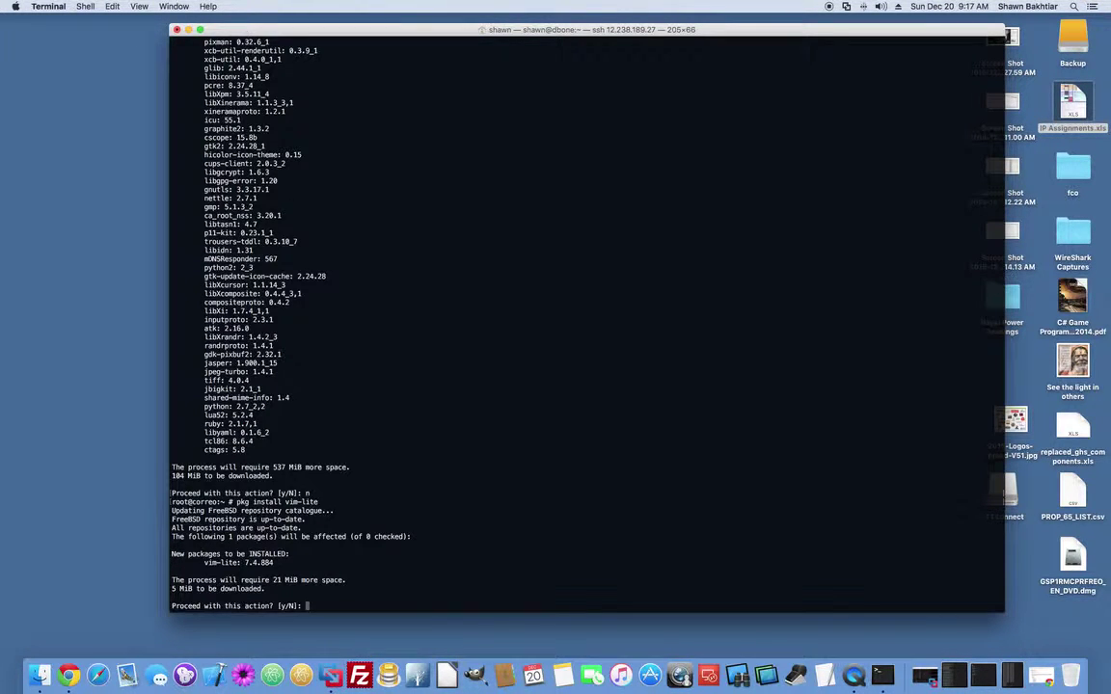
{"action": "type", "text": "y"}
{"action": "key", "text": "Return"}
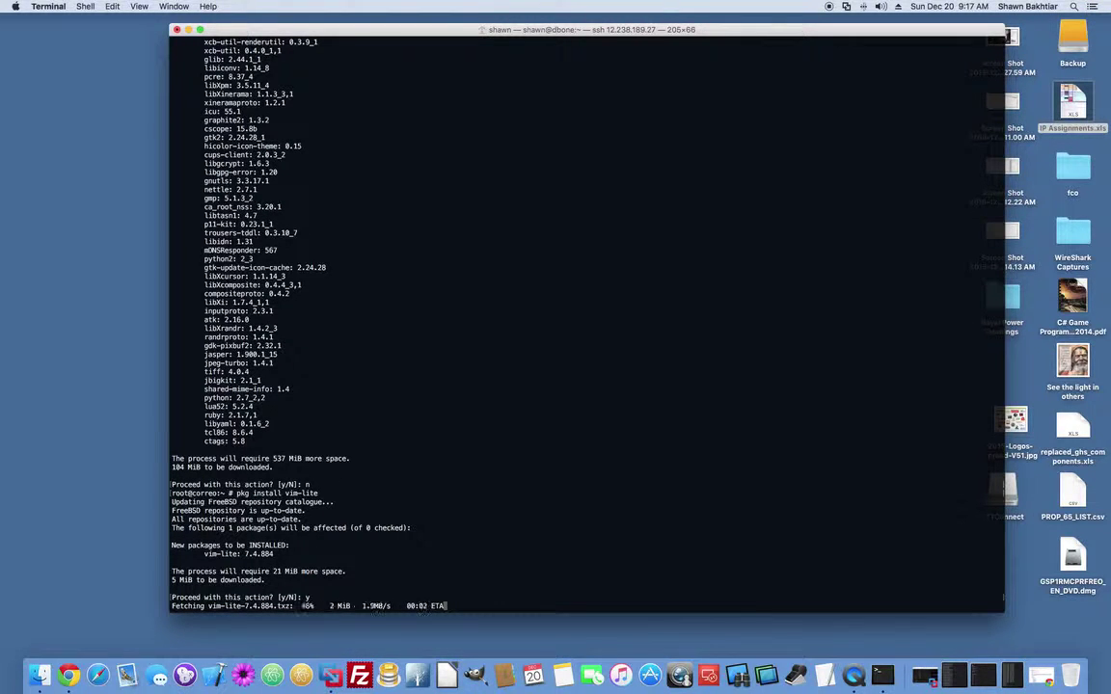
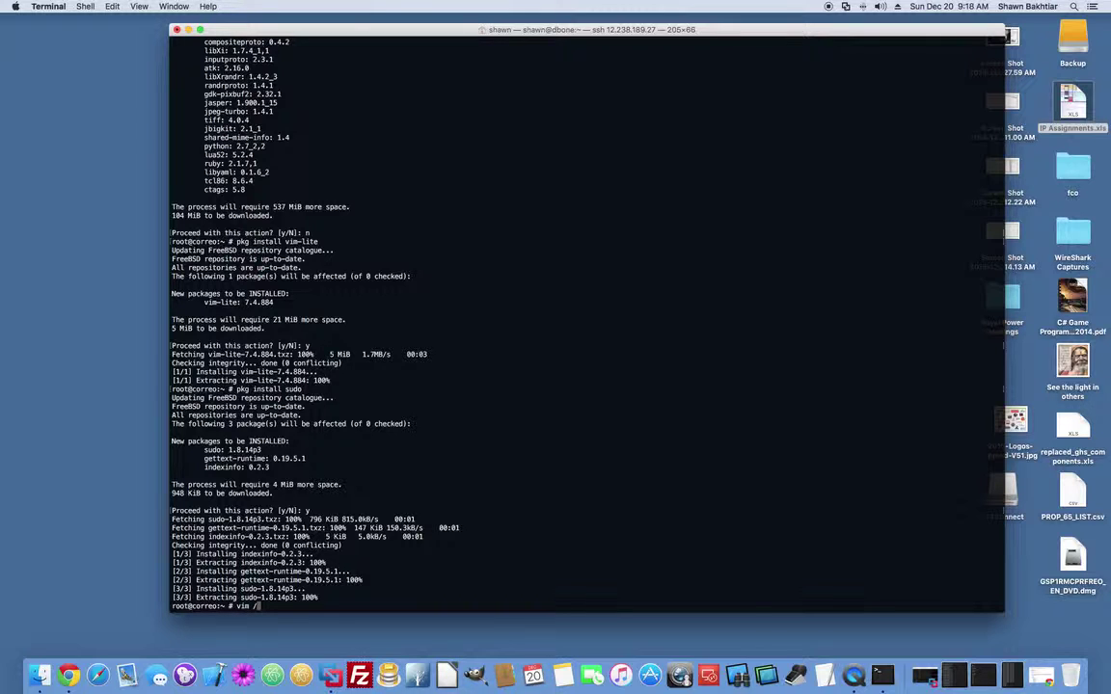
- Open /usr/local/etc/sudoers in vim and find the root entry under the user privilege specification
{"action": "type", "text": "usr/local/etc/sudoers"}
{"action": "key", "text": "Return"}
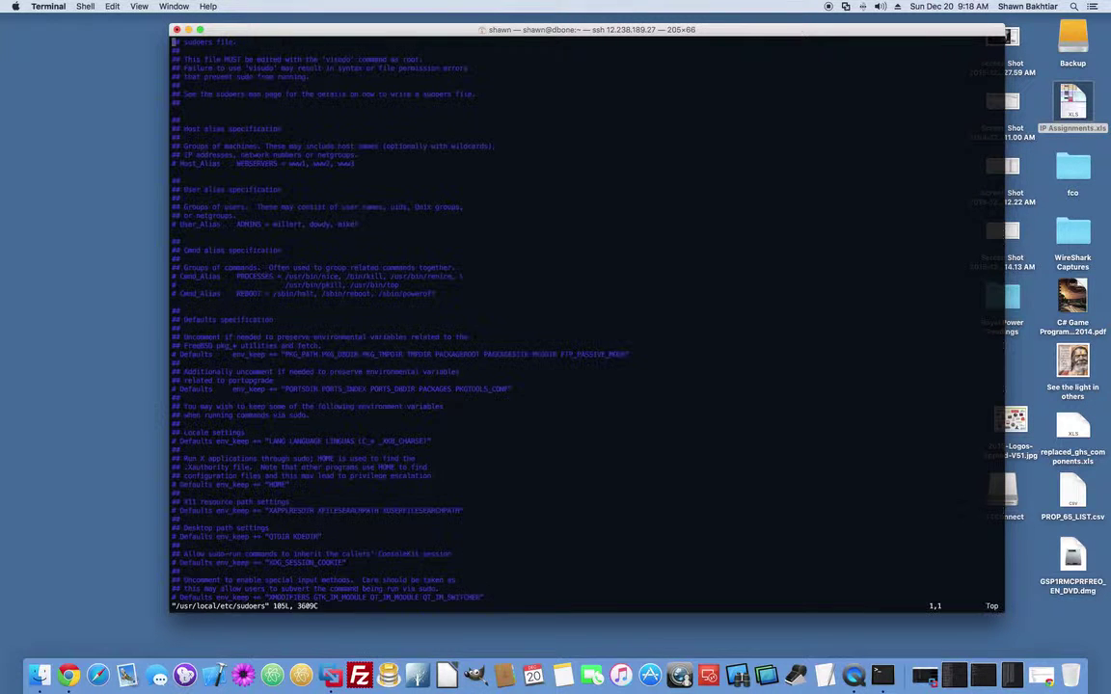
{"action": "type", "text": "/root"}
{"action": "key", "text": "Return"}
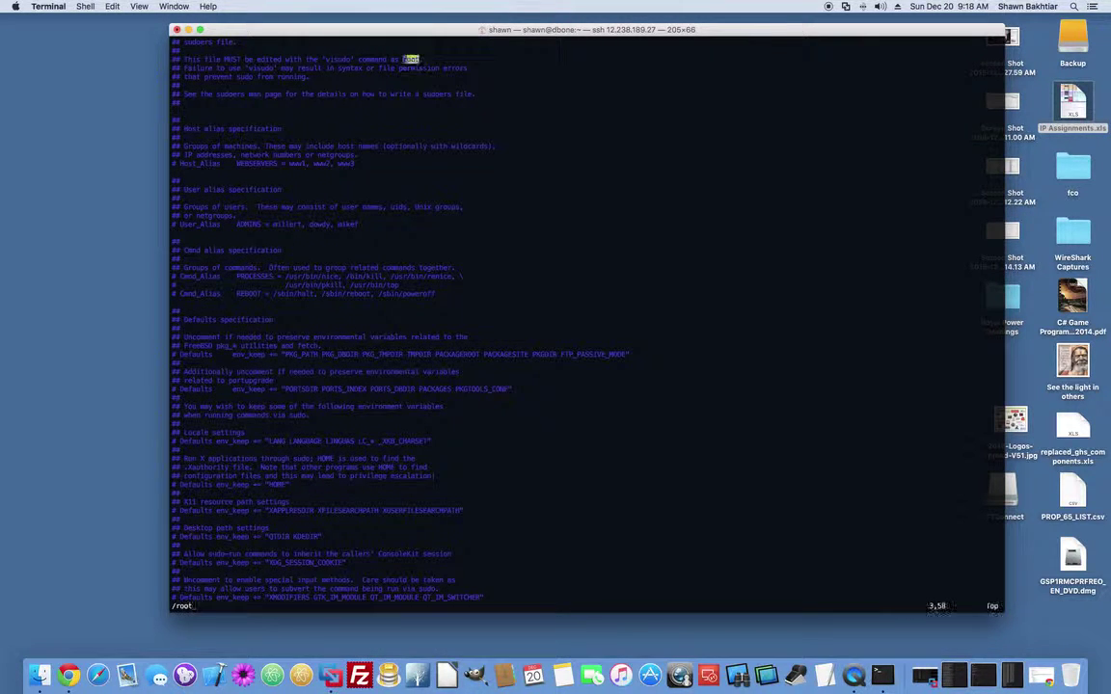
{"action": "key", "text": "n"}
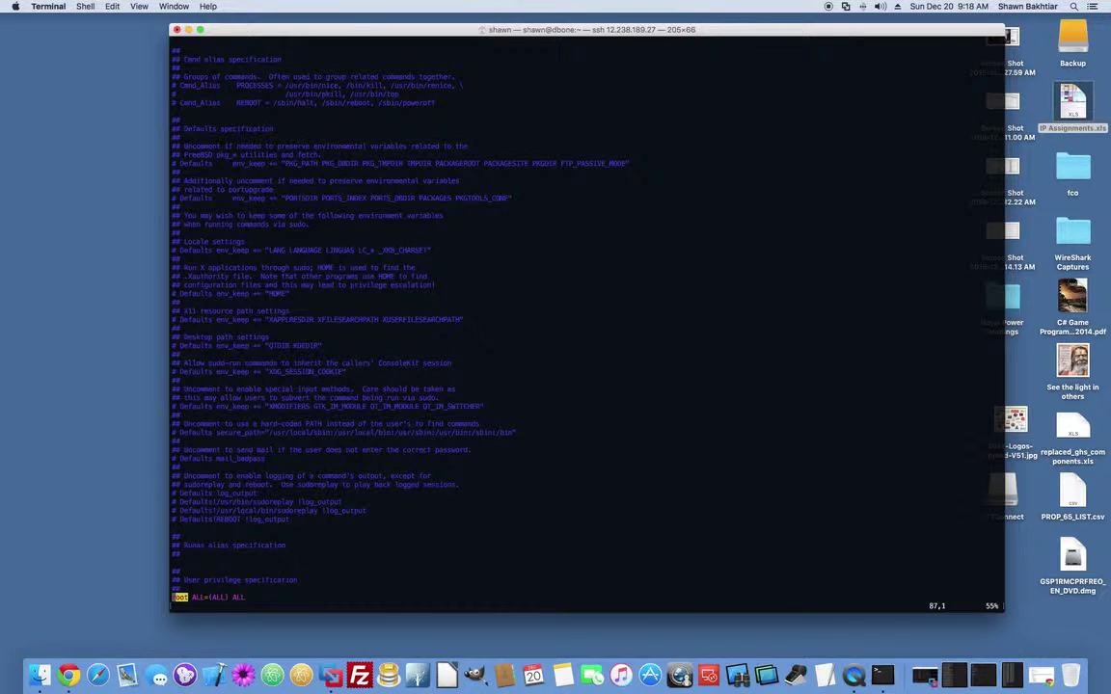
- Duplicate the root ALL=(ALL) ALL line, put the regular user's login name in the copy, save sudoers and exit
{"action": "key", "text": "ctrl+e"}
{"action": "key", "text": "y"}
{"action": "key", "text": "y"}
{"action": "key", "text": "p"}
{"action": "type", "text": "ishawn"}
{"action": "key", "text": "Escape"}
{"action": "type", "text": ":w"}
{"action": "key", "text": "Return"}
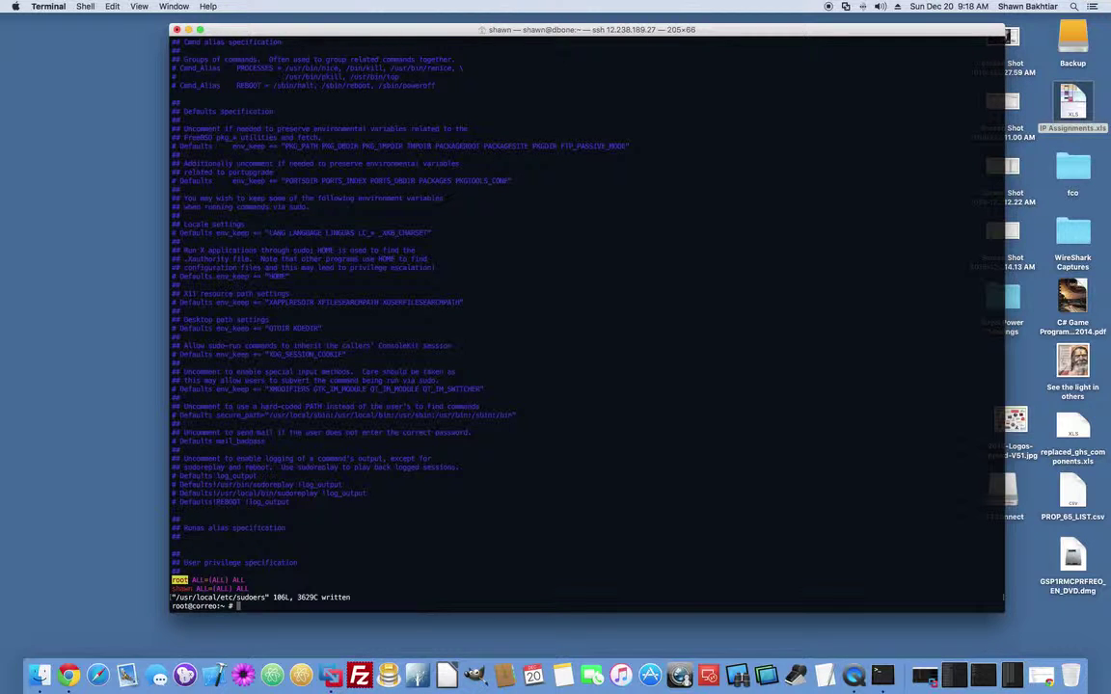
- Log out of the root shell to return to the regular user's prompt
{"action": "type", "text": "exitr"}
{"action": "key", "text": "Return"}
{"action": "type", "text": "exit"}
{"action": "key", "text": "Return"}
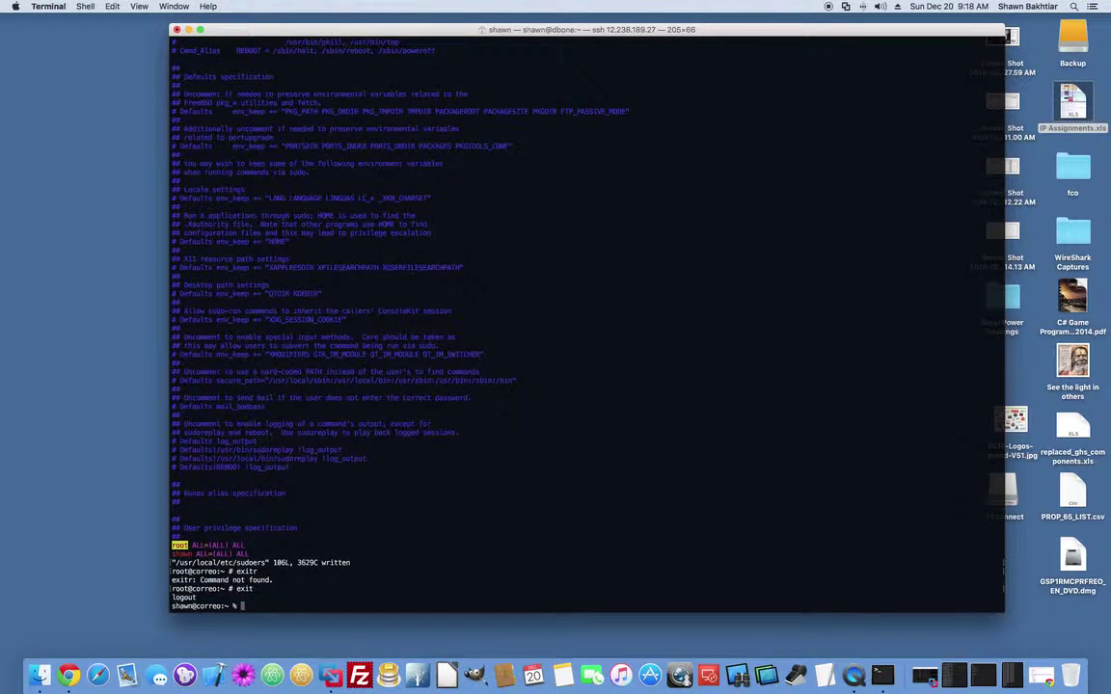
{"action": "key", "text": "Return"}
{"action": "key", "text": "Return"}
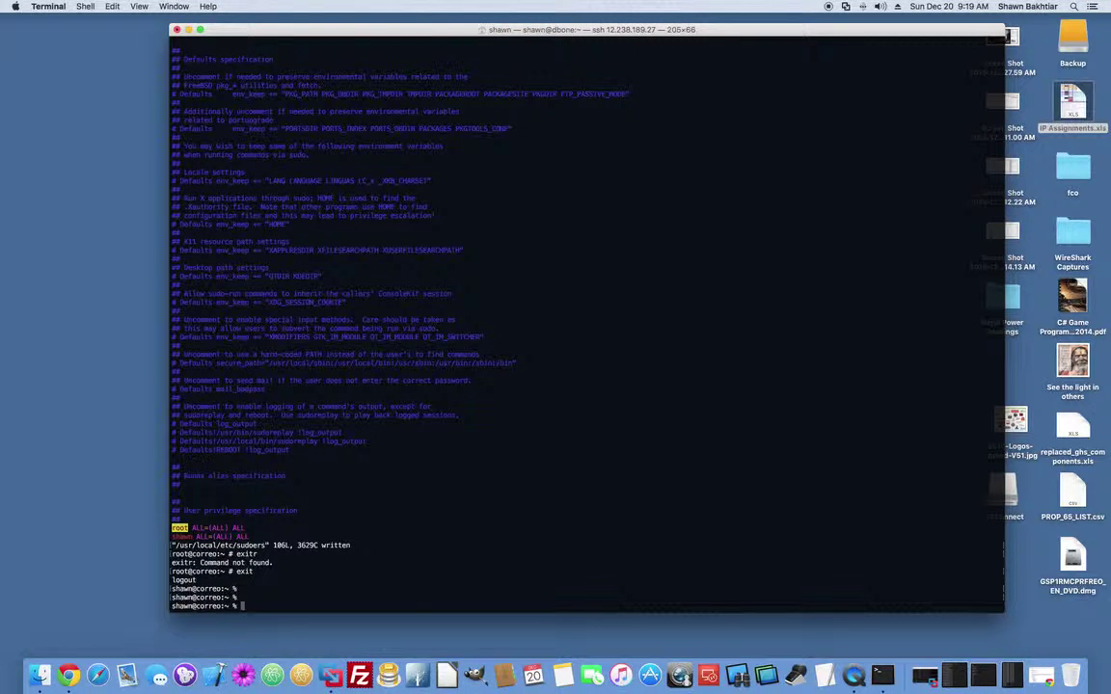
- Run sudo pkg upgrade as the regular user, entering the account password
{"action": "type", "text": "sudo pkg upgrade"}
{"action": "key", "text": "Return"}
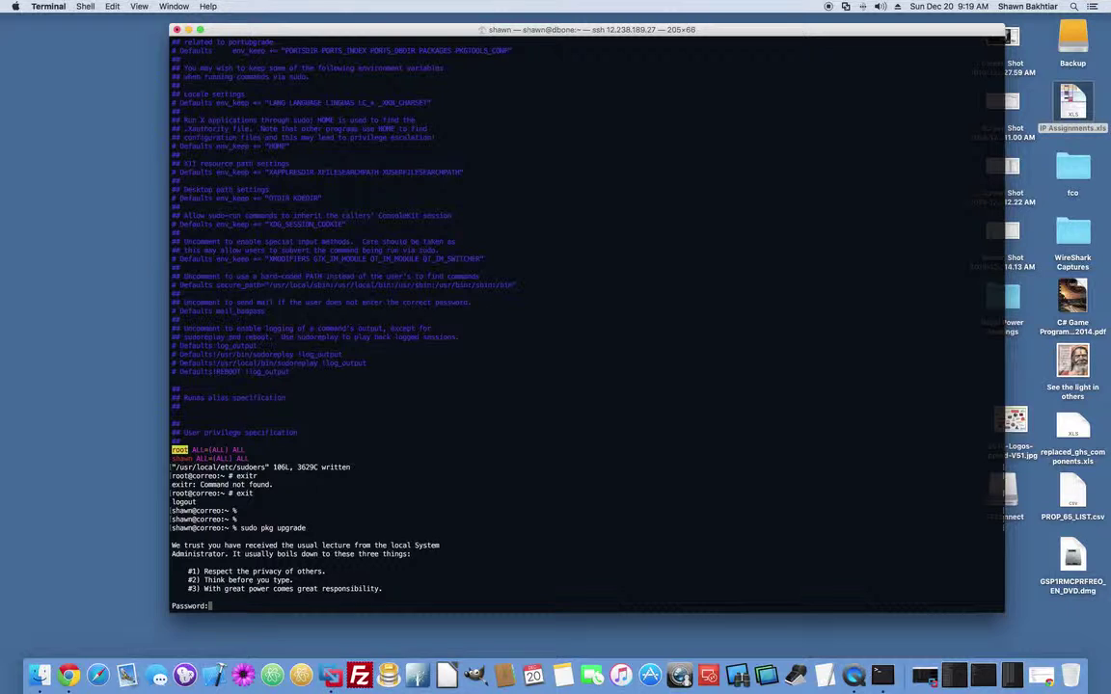
{"action": "key", "text": "Return"}
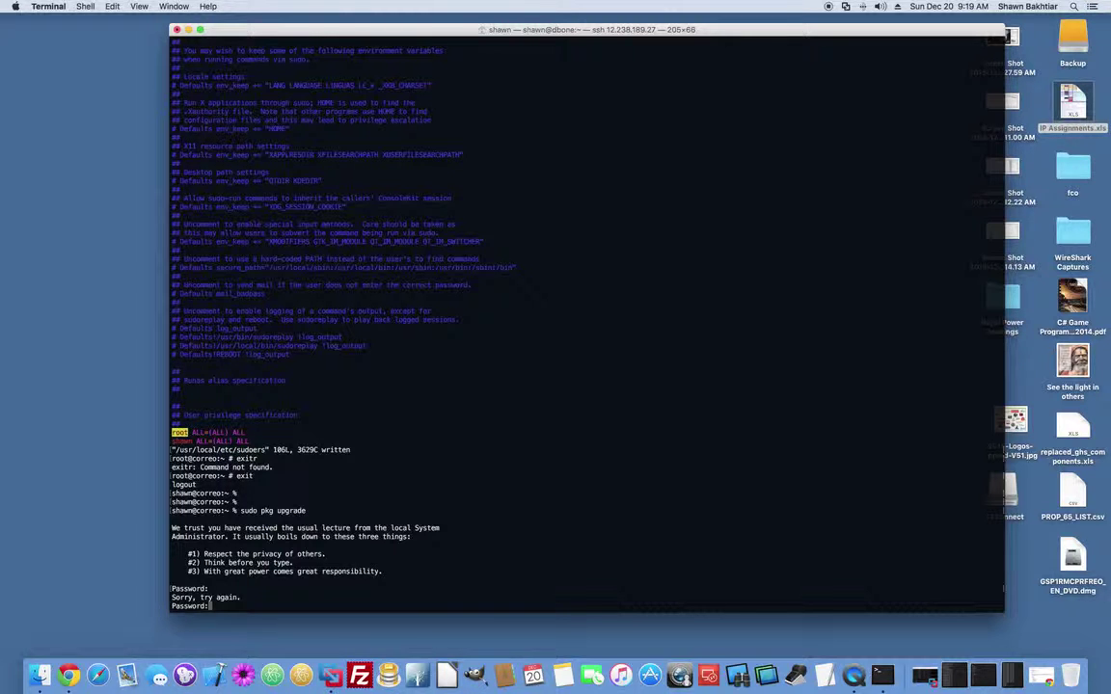
{"action": "key", "text": "Return"}
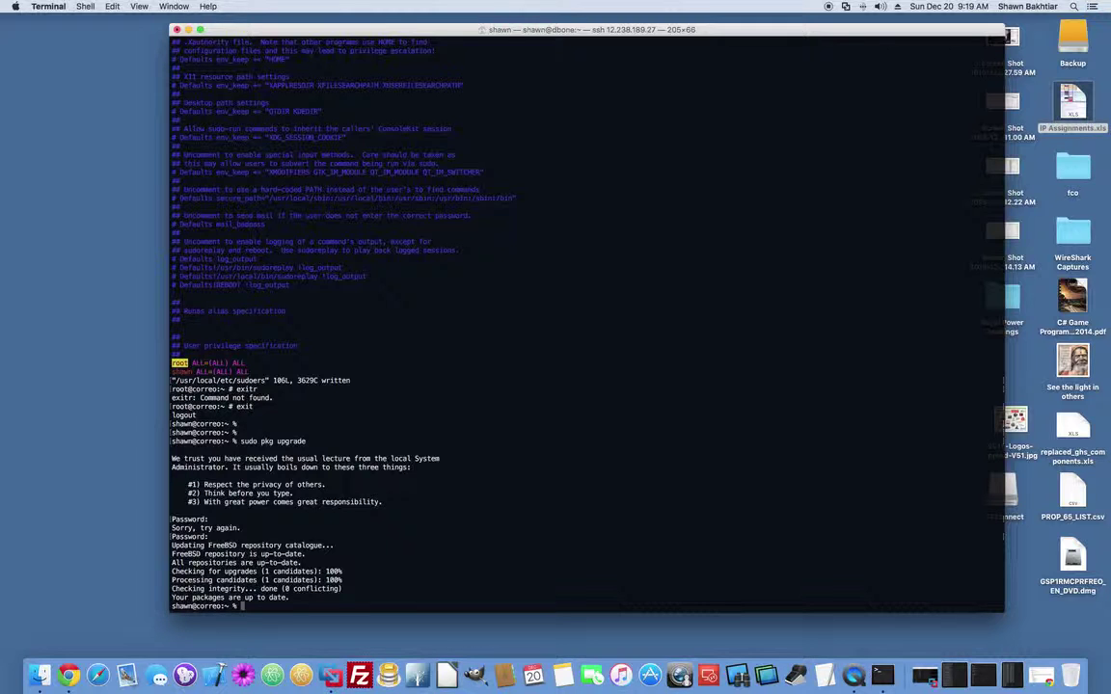
- Open /etc/ssh/sshd_config in vim with sudo
{"action": "type", "text": "sudo vim /etc/ssh/sshd"}
{"action": "key", "text": "Tab"}
{"action": "key", "text": "Return"}
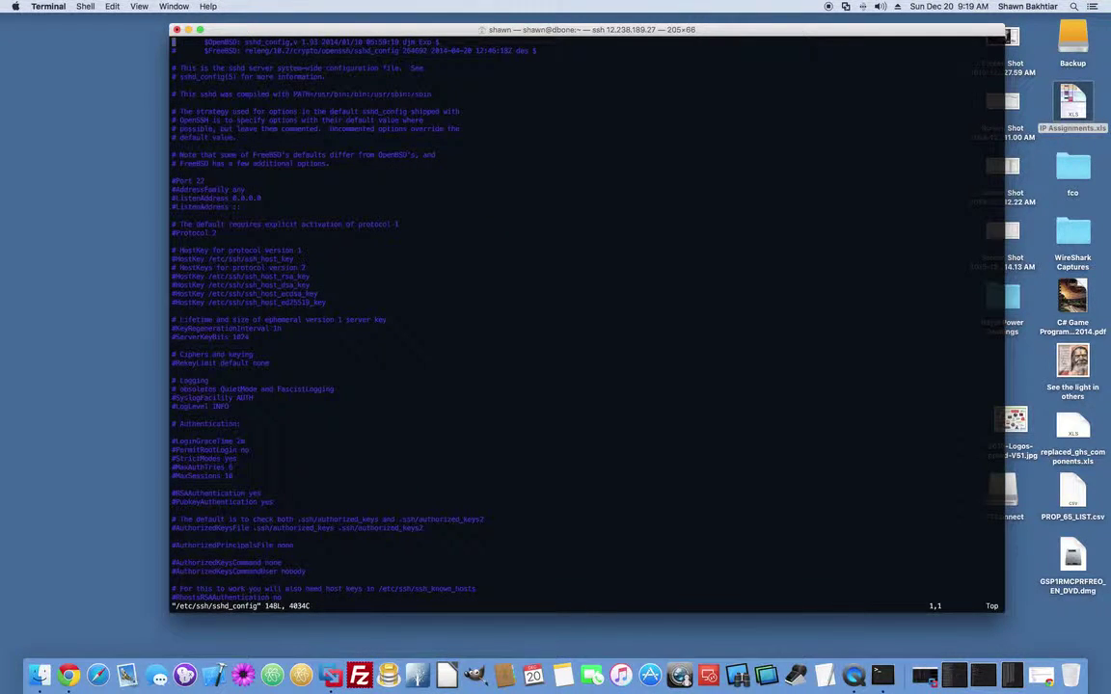
- Search sshd_config for Root and uncomment the PermitRootLogin no line
{"action": "type", "text": "/"}
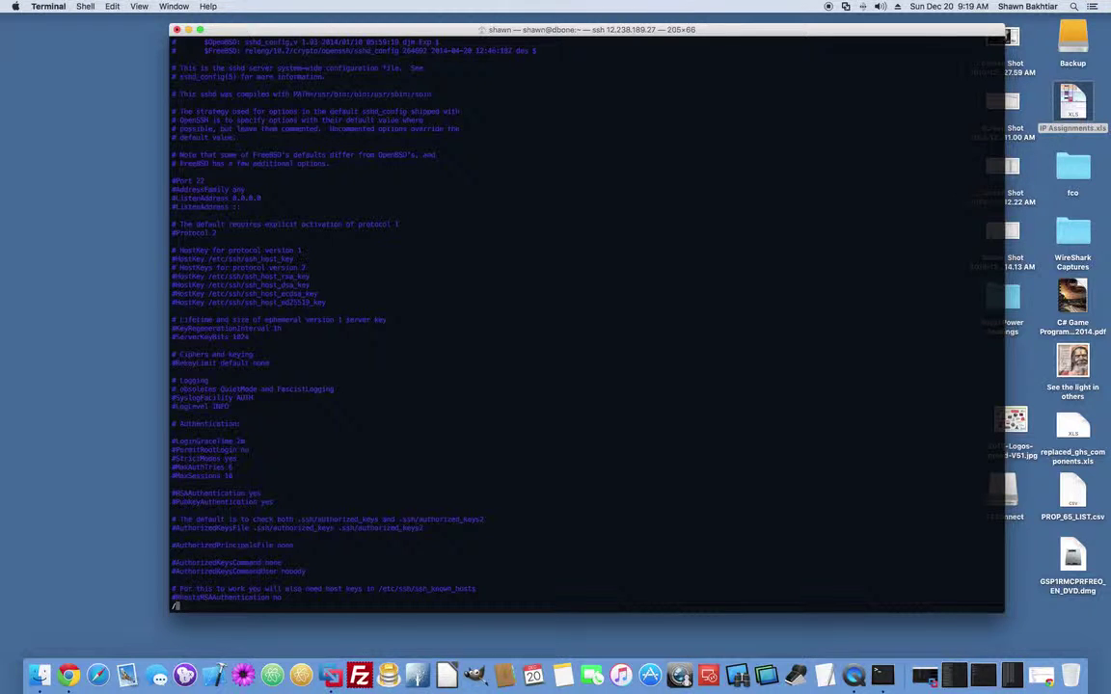
{"action": "type", "text": "Permit"}
{"action": "key", "text": "BackSpace"}
{"action": "key", "text": "BackSpace"}
{"action": "key", "text": "BackSpace"}
{"action": "key", "text": "BackSpace"}
{"action": "key", "text": "BackSpace"}
{"action": "key", "text": "BackSpace"}
{"action": "type", "text": "Root"}
{"action": "key", "text": "Return"}
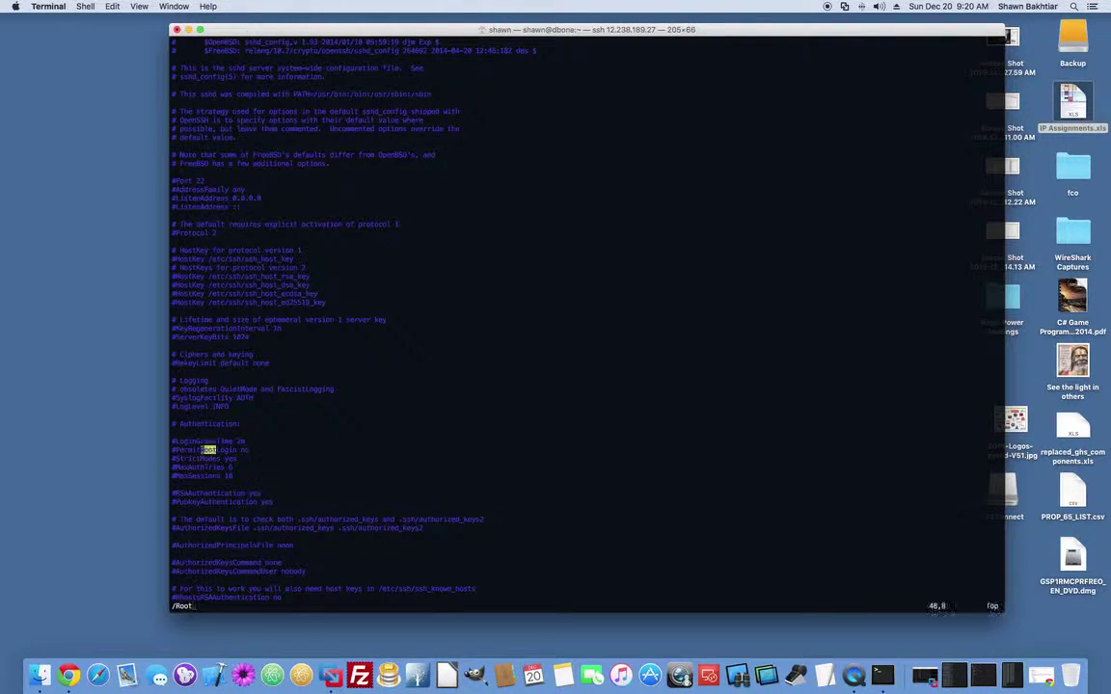
{"action": "key", "text": "0"}
{"action": "key", "text": "x"}
- Switch to Chrome and search Google for "ssh allowed users" in a new tab
{"action": "left_click", "coordinate": [69, 675]}
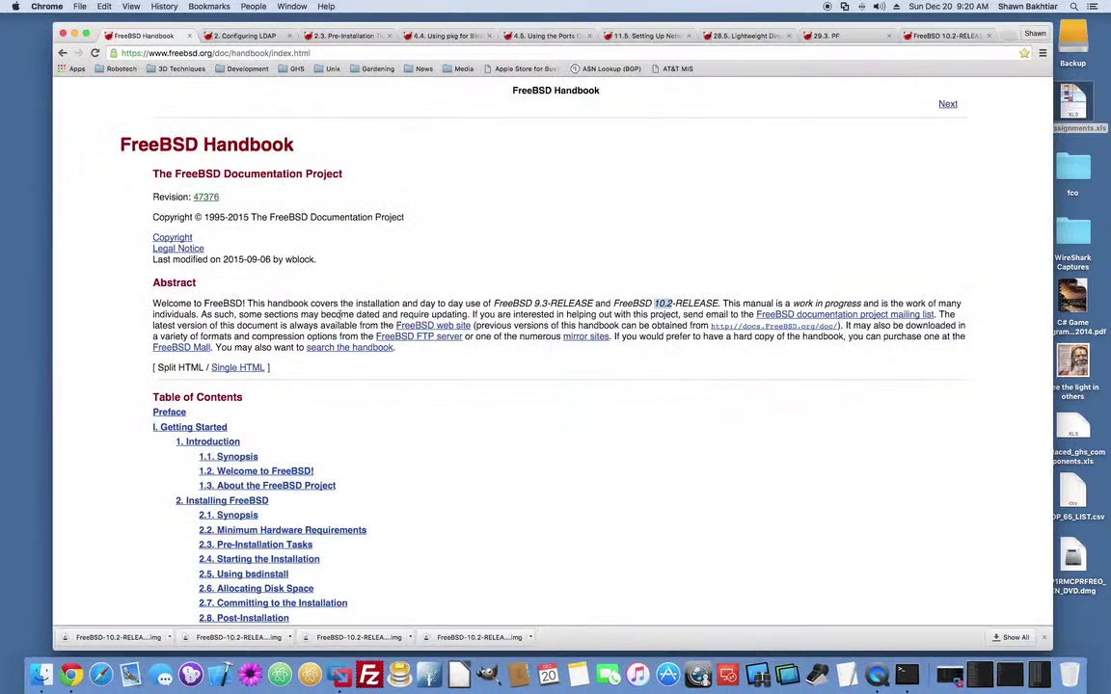
{"action": "key", "text": "super+t"}
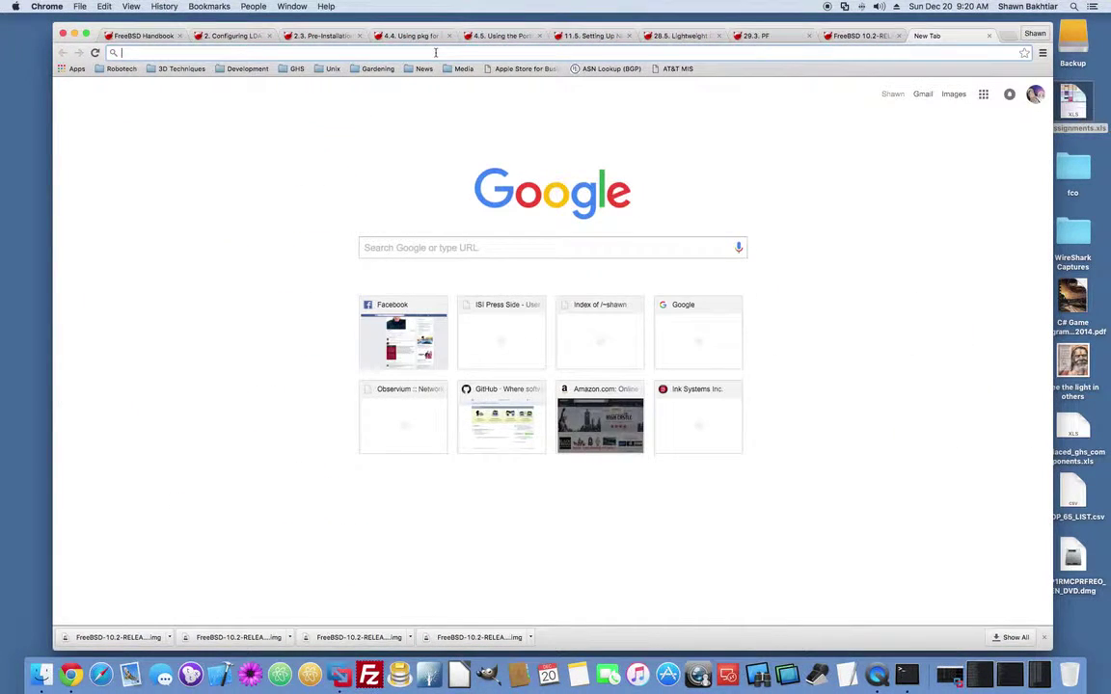
{"action": "type", "text": "ssh allow"}
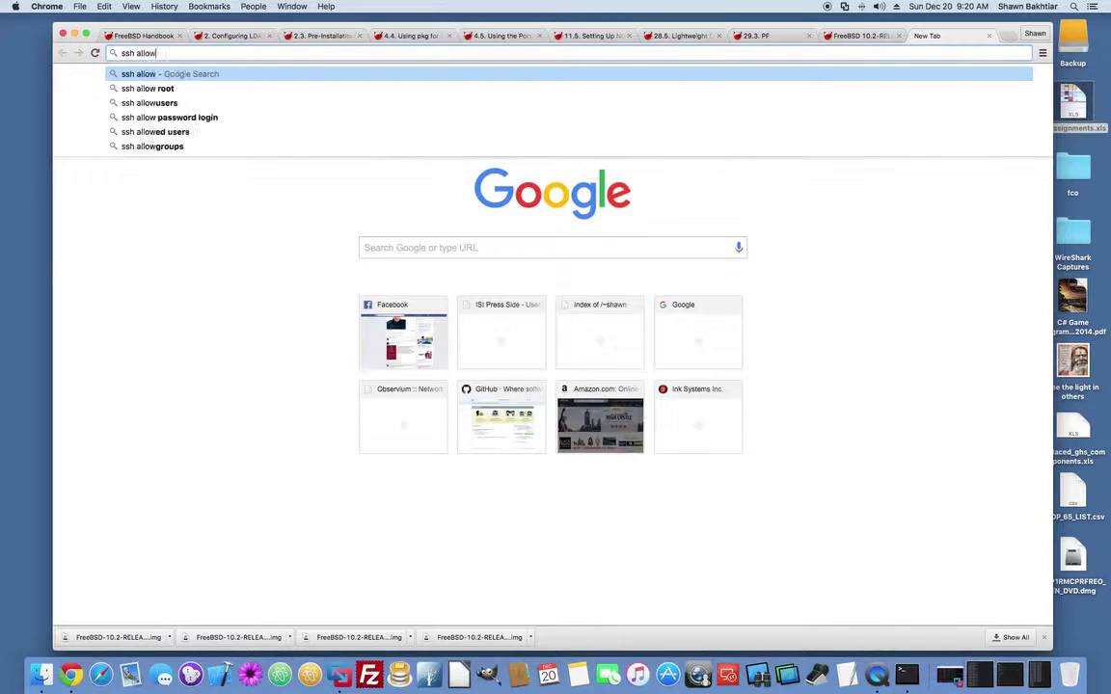
{"action": "type", "text": "ed"}
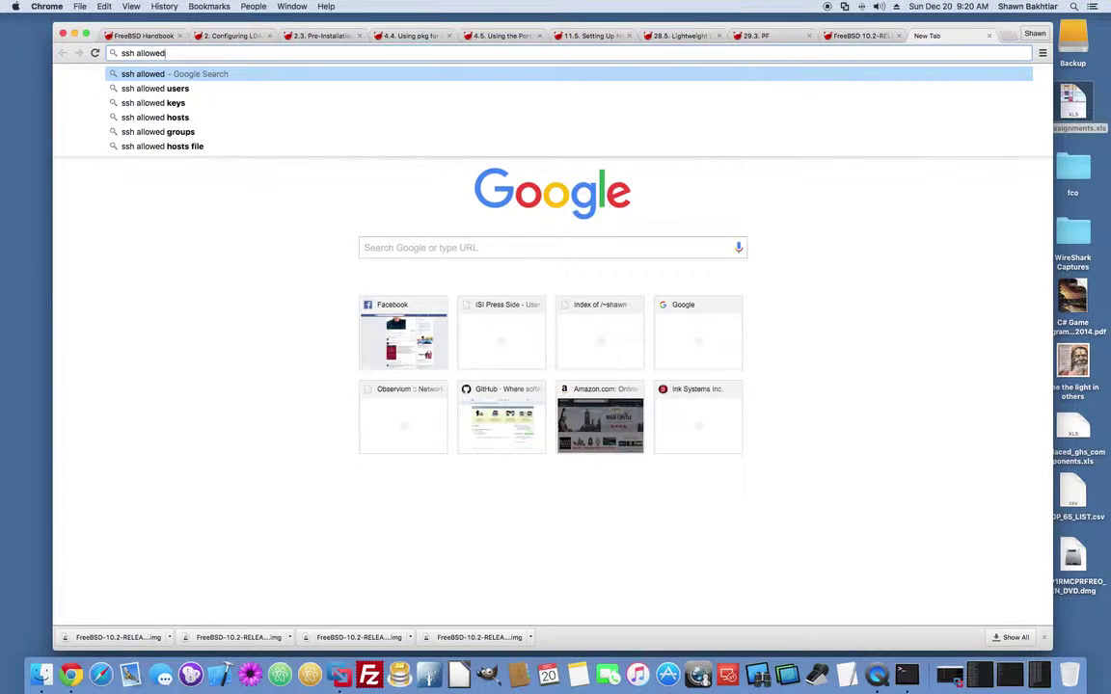
{"action": "key", "text": "Down"}
{"action": "key", "text": "Return"}
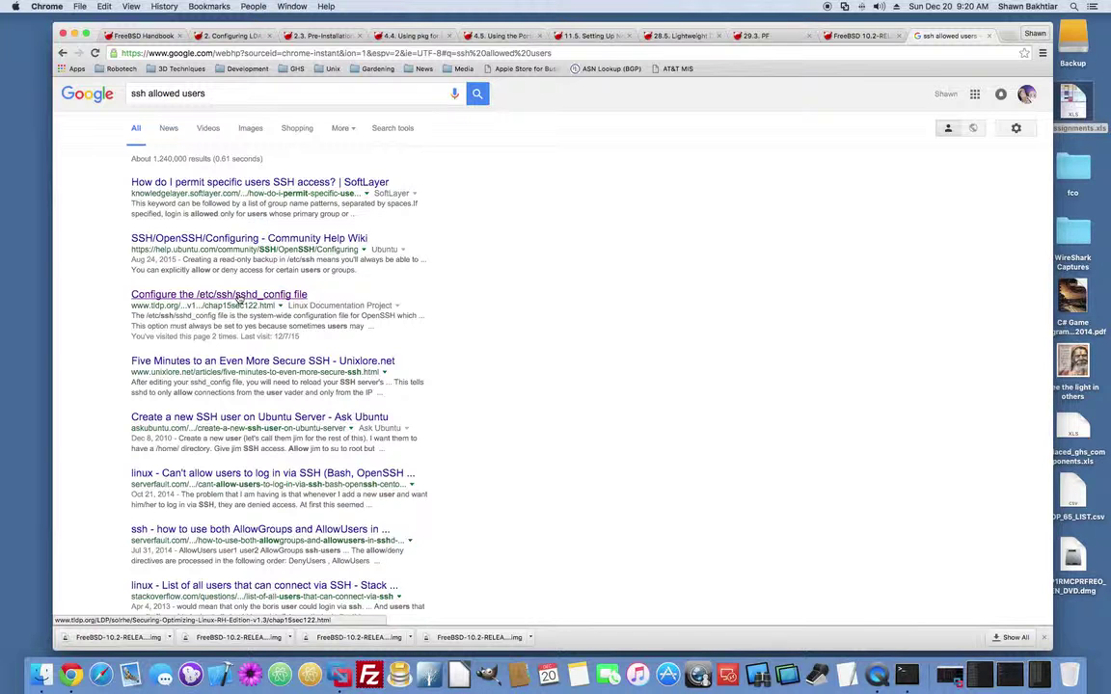
- Open the Ubuntu SSH/OpenSSH/Configuring help page and copy the start of its example AllowUsers line, including the first user name
{"action": "left_click", "coordinate": [248, 239]}
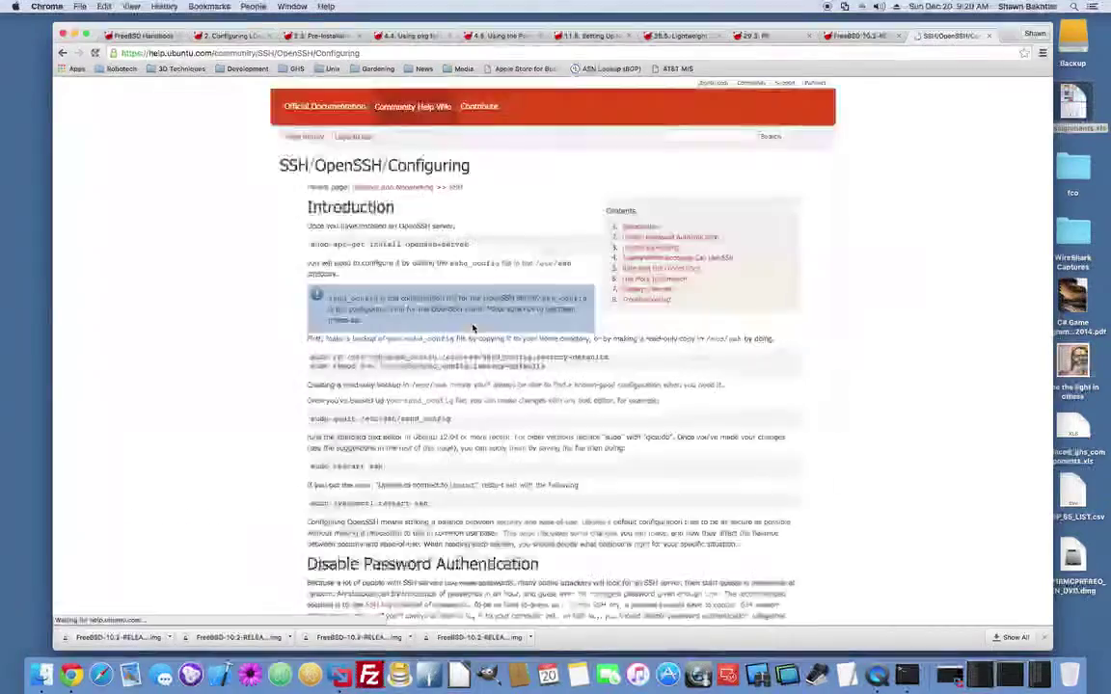
{"action": "scroll", "coordinate": [472, 329], "scroll_direction": "down", "scroll_amount": 15}
{"action": "scroll", "coordinate": [473, 328], "scroll_direction": "up", "scroll_amount": 3}
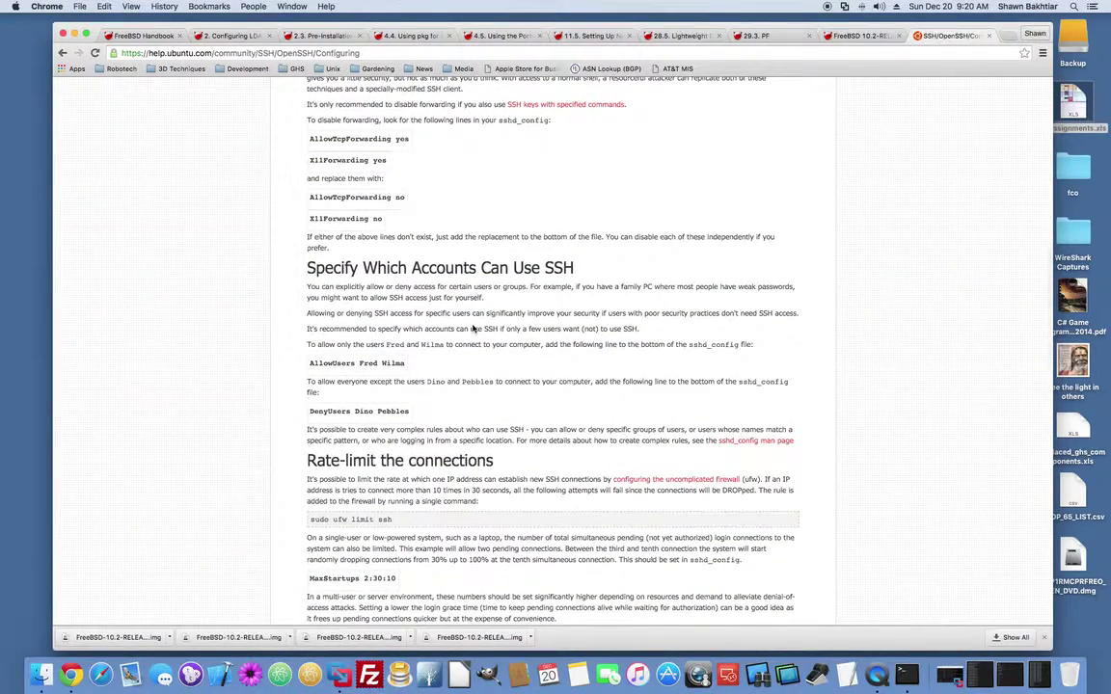
{"action": "left_click_drag", "start_coordinate": [309, 364], "coordinate": [377, 364]}
{"action": "key", "text": "super+c"}
- Back in Terminal, add an AllowUsers line with the regular user's login name below PermitRootLogin, then save sshd_config and exit vim
{"action": "key", "text": "super+Tab"}
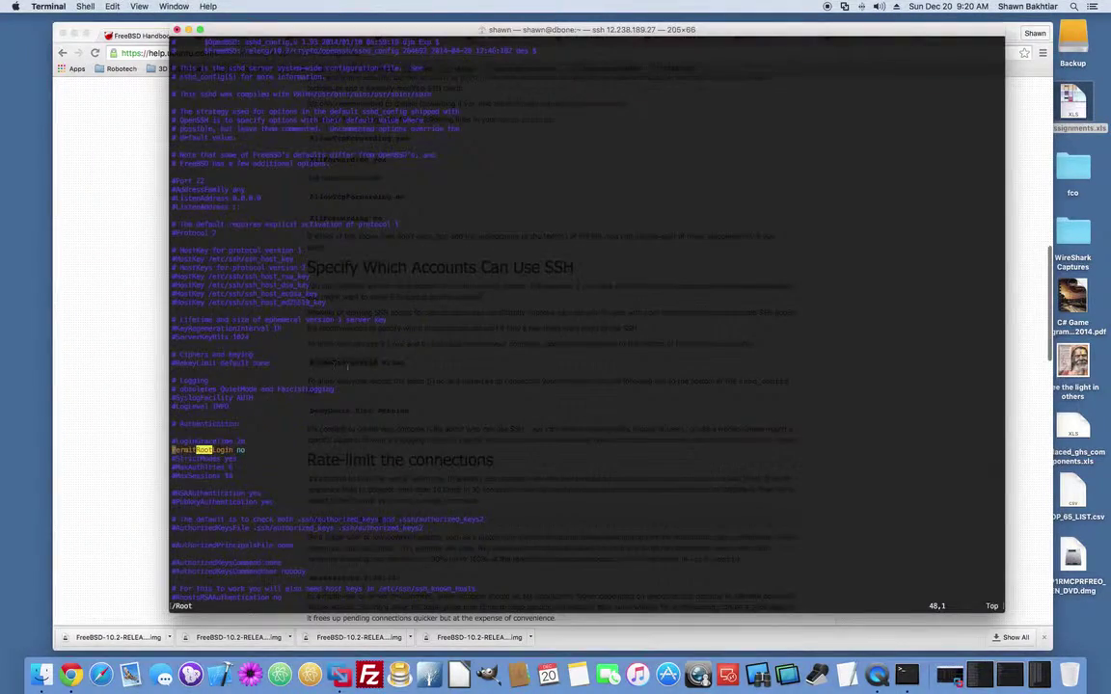
{"action": "key", "text": "Up"}
{"action": "key", "text": "Up"}
{"action": "key", "text": "i"}
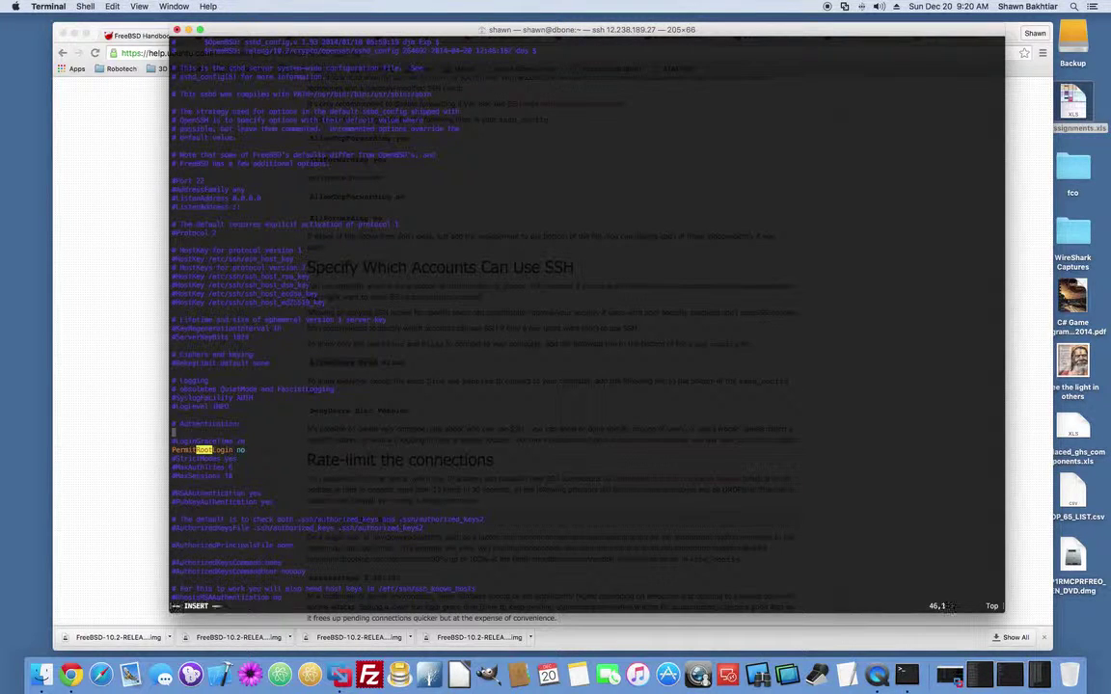
{"action": "key", "text": "Down"}
{"action": "key", "text": "Down"}
{"action": "key", "text": "Down"}
{"action": "type", "text": "'"}
{"action": "key", "text": "BackSpace"}
{"action": "key", "text": "Return"}
{"action": "key", "text": "Up"}
{"action": "key", "text": "super+v"}
{"action": "key", "text": "BackSpace"}
{"action": "key", "text": "BackSpace"}
{"action": "key", "text": "BackSpace"}
{"action": "key", "text": "BackSpace"}
{"action": "type", "text": "shawn"}
{"action": "key", "text": "Escape"}
{"action": "type", "text": ":wq"}
{"action": "key", "text": "Return"}
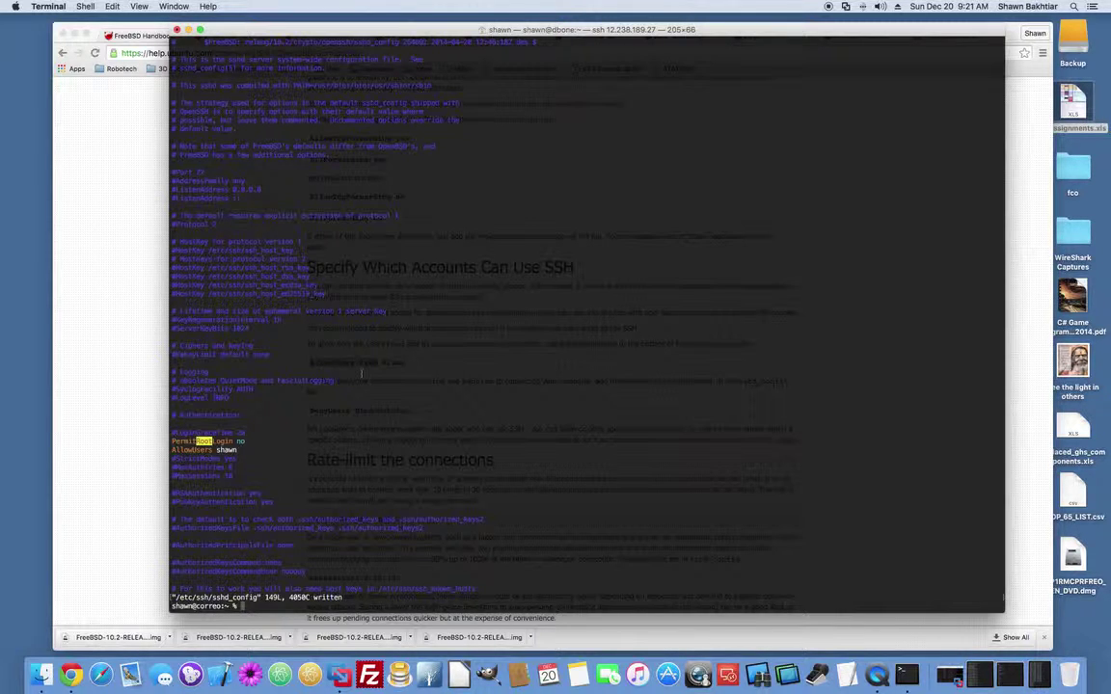
- Add blank prompt lines in the SSH session and shift its terminal window a little to the left
{"action": "key", "text": "Return"}
{"action": "key", "text": "Return"}
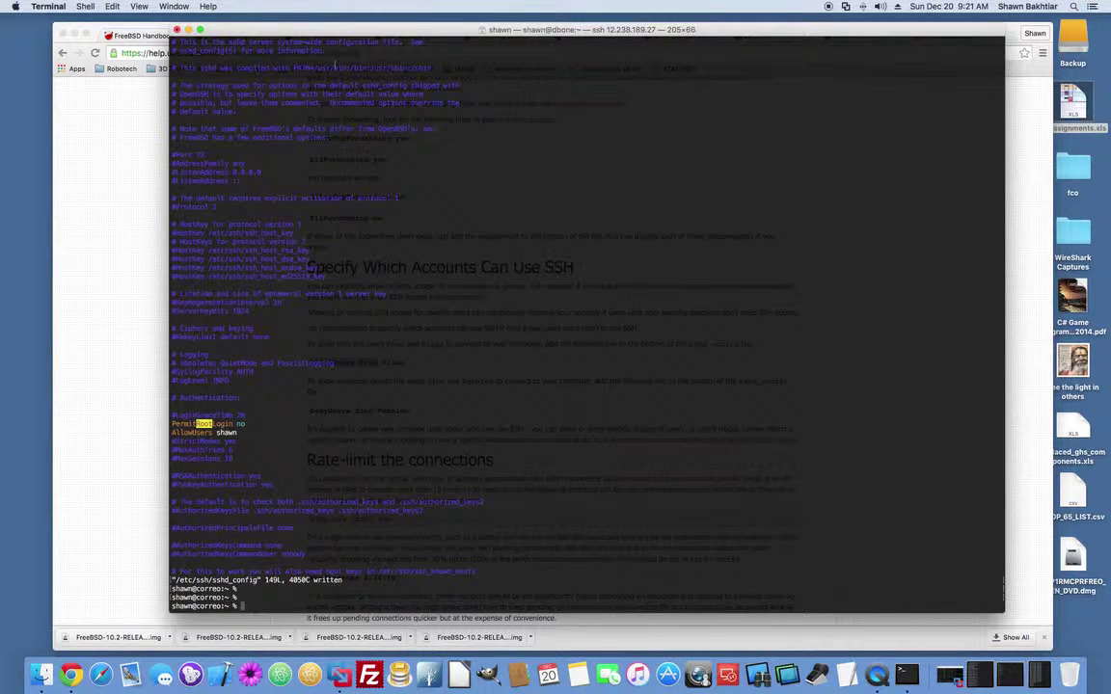
{"action": "left_click_drag", "start_coordinate": [316, 31], "coordinate": [253, 31]}
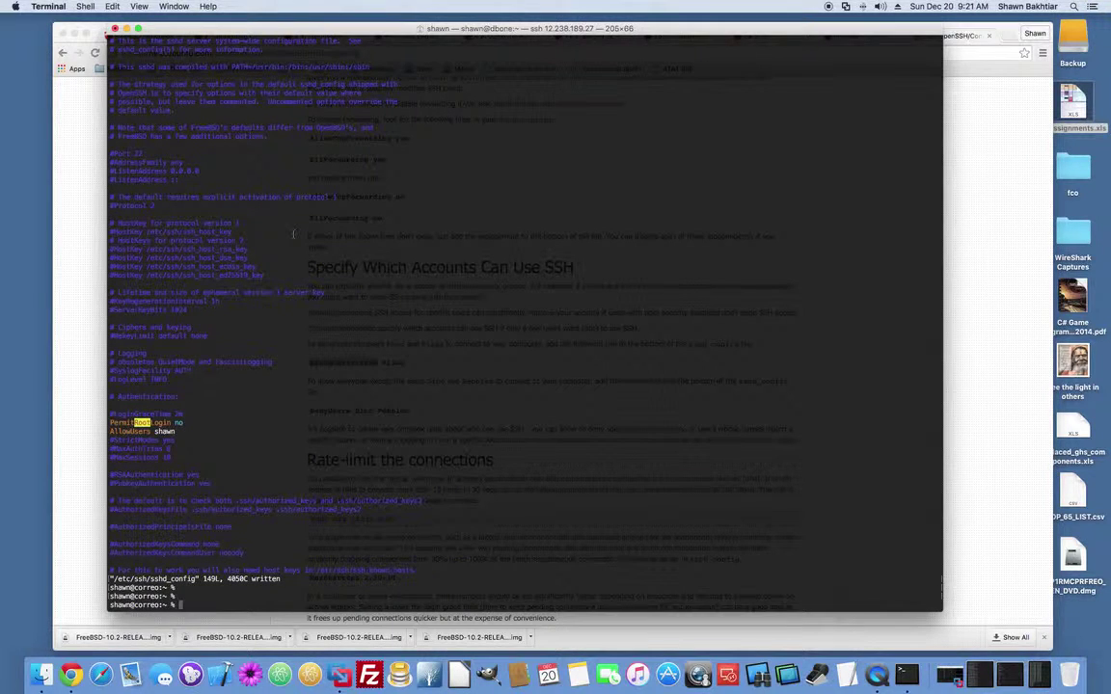